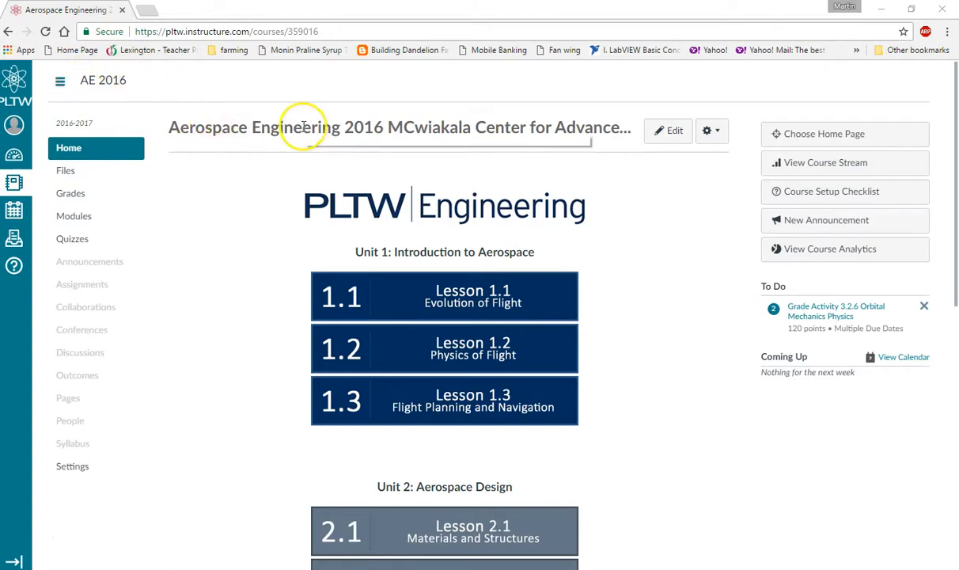
Open the course's question bank management page from its quizzes and look through the existing banks.
{"action": "left_click", "coordinate": [60, 239]}
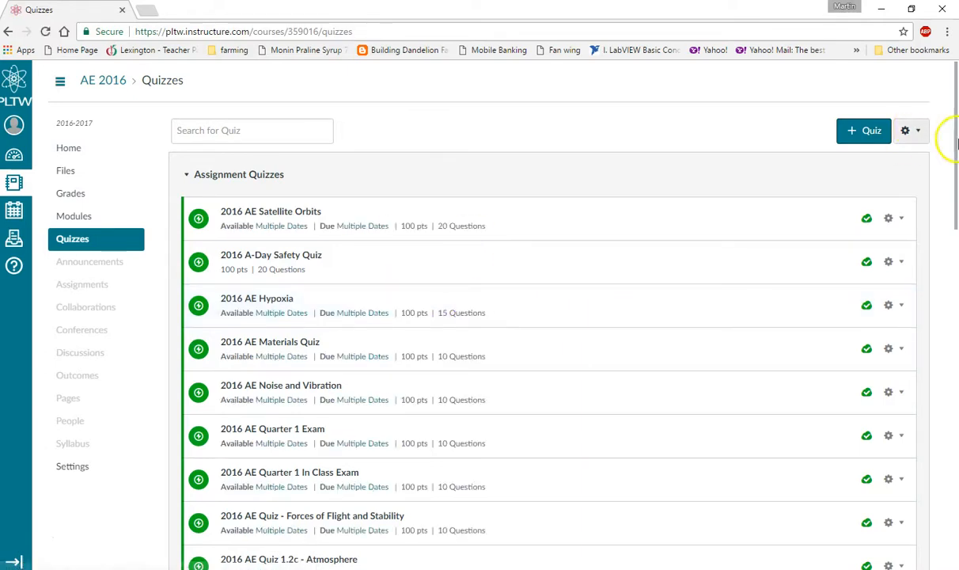
{"action": "mouse_move", "coordinate": [956, 82]}
{"action": "left_mouse_down"}
{"action": "mouse_move", "coordinate": [955, 518]}
{"action": "mouse_move", "coordinate": [950, 84]}
{"action": "left_mouse_up"}
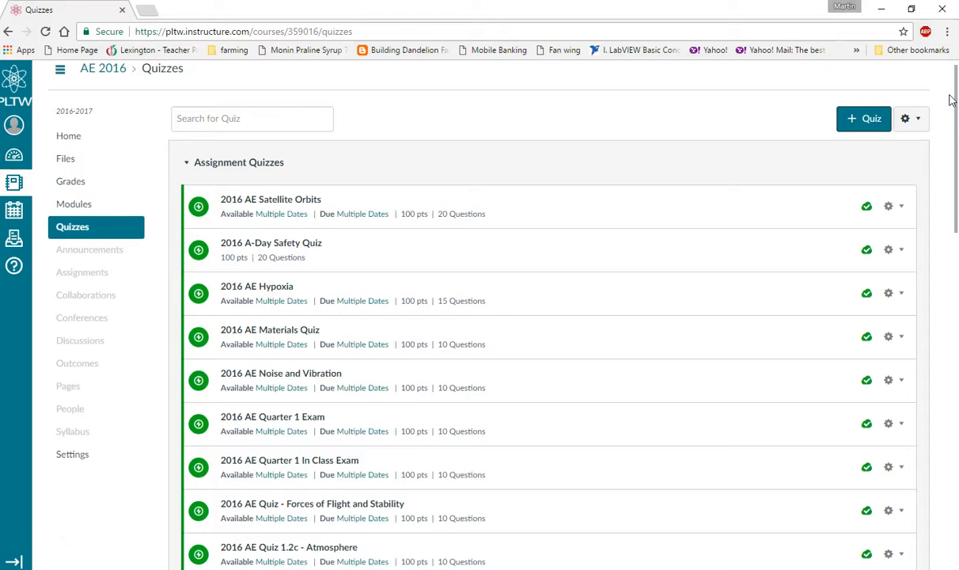
{"action": "left_click", "coordinate": [912, 120]}
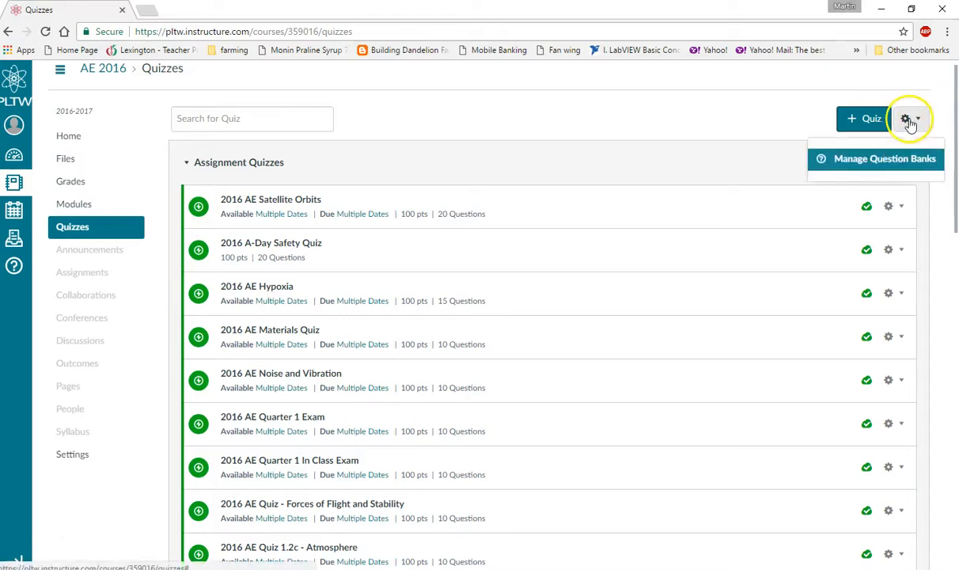
{"action": "left_click", "coordinate": [882, 162]}
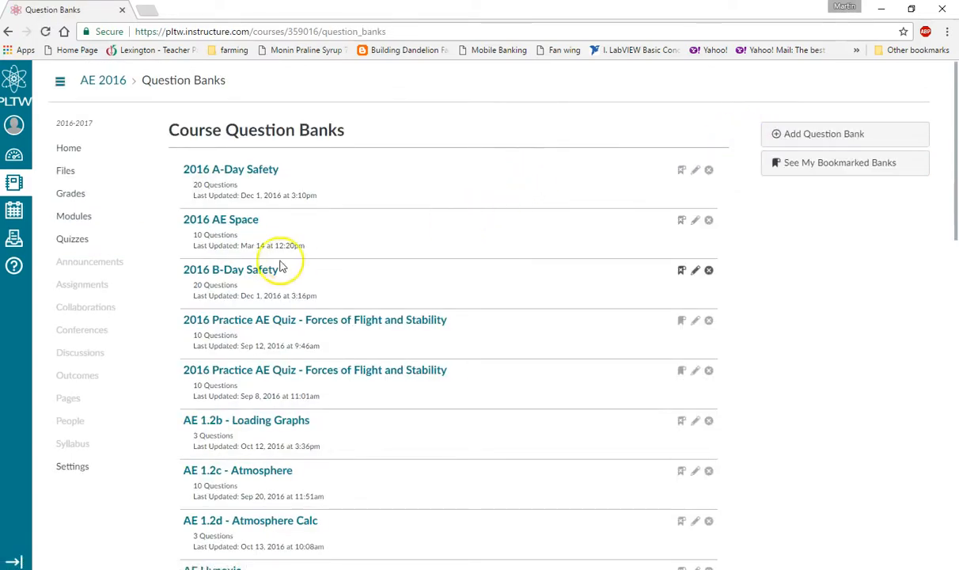
{"action": "scroll", "coordinate": [288, 277], "scroll_direction": "down", "scroll_amount": 12}
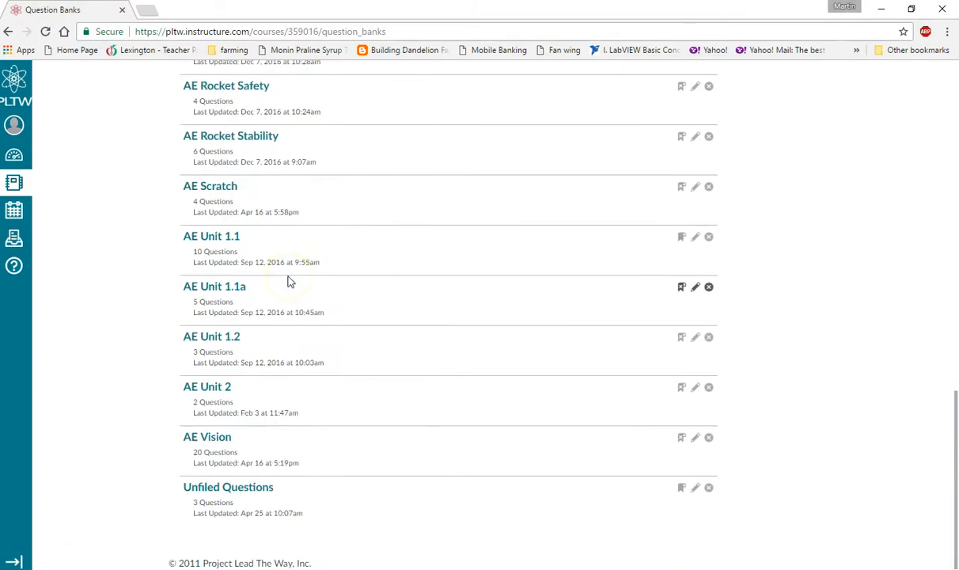
{"action": "scroll", "coordinate": [400, 336], "scroll_direction": "up", "scroll_amount": 12}
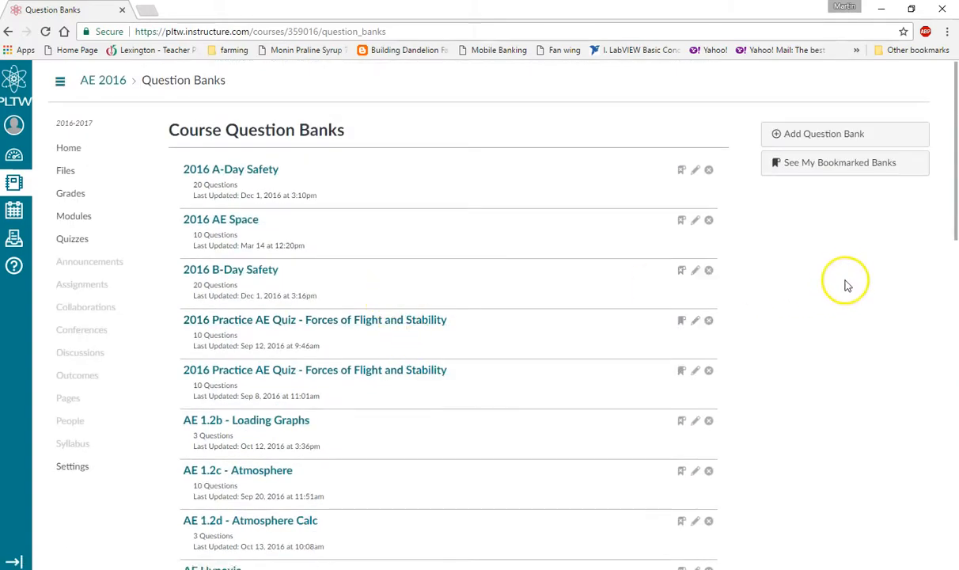
Add a question bank named "Demo Bank" to the course and open it.
{"action": "left_click", "coordinate": [828, 139]}
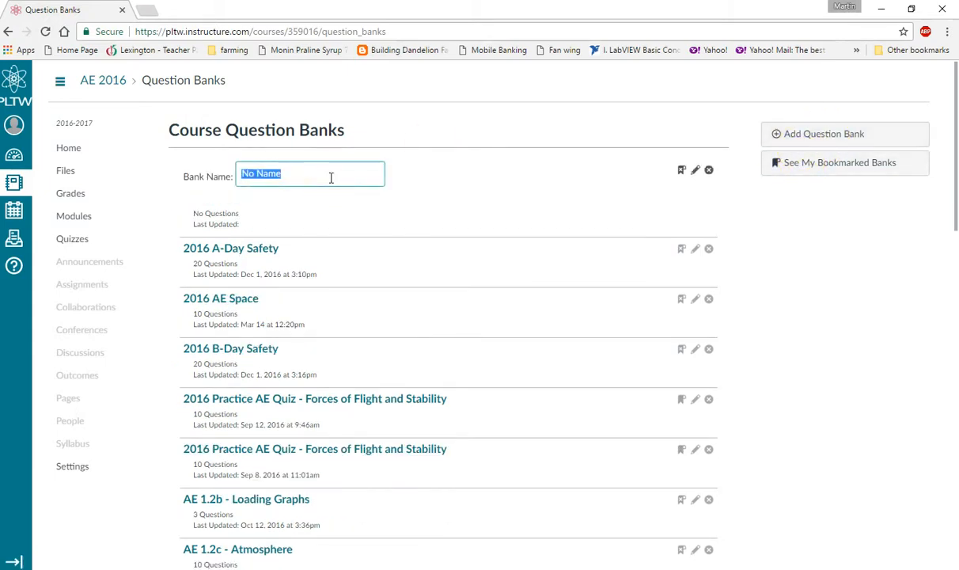
{"action": "type", "text": "Demo Bank"}
{"action": "key", "text": "Return"}
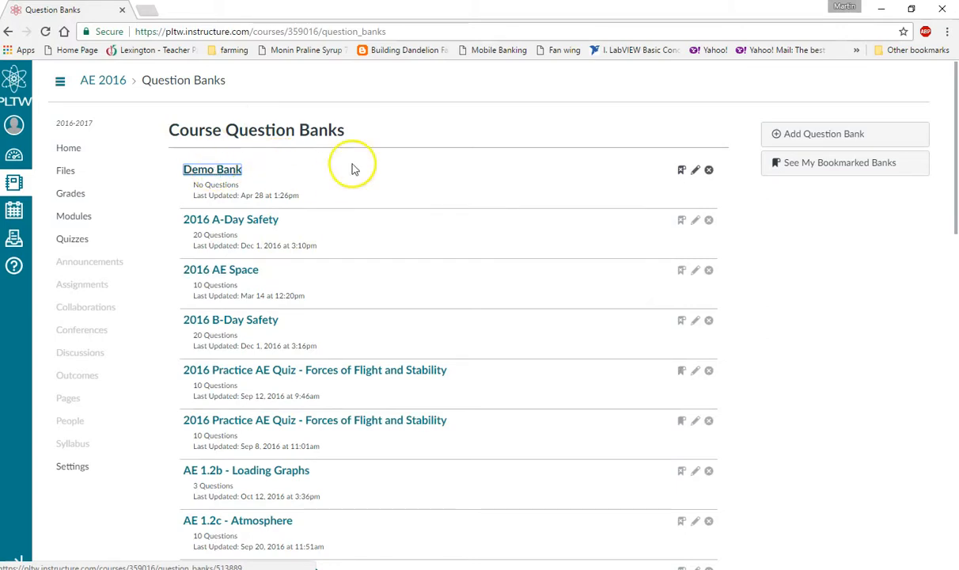
{"action": "left_click", "coordinate": [209, 173]}
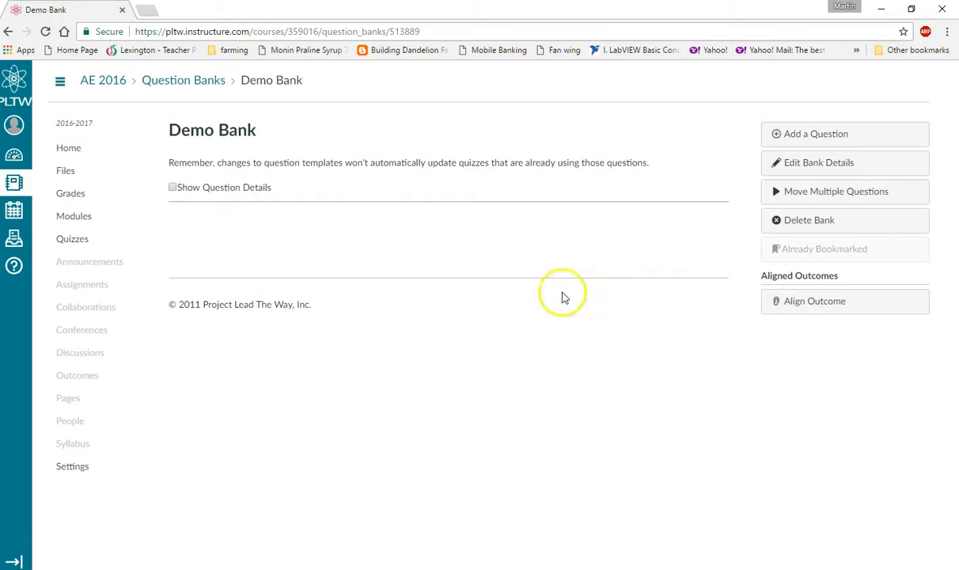
Add a multiple-choice question to the bank with the text "As altitude increase air density does what?".
{"action": "left_click", "coordinate": [837, 135]}
{"action": "left_click", "coordinate": [406, 229]}
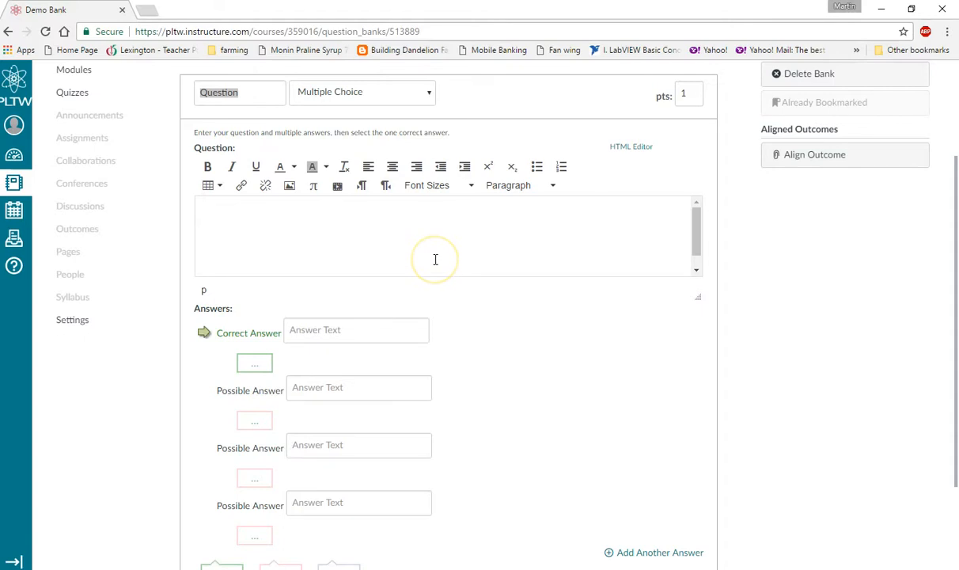
{"action": "scroll", "coordinate": [435, 258], "scroll_direction": "up", "scroll_amount": 1}
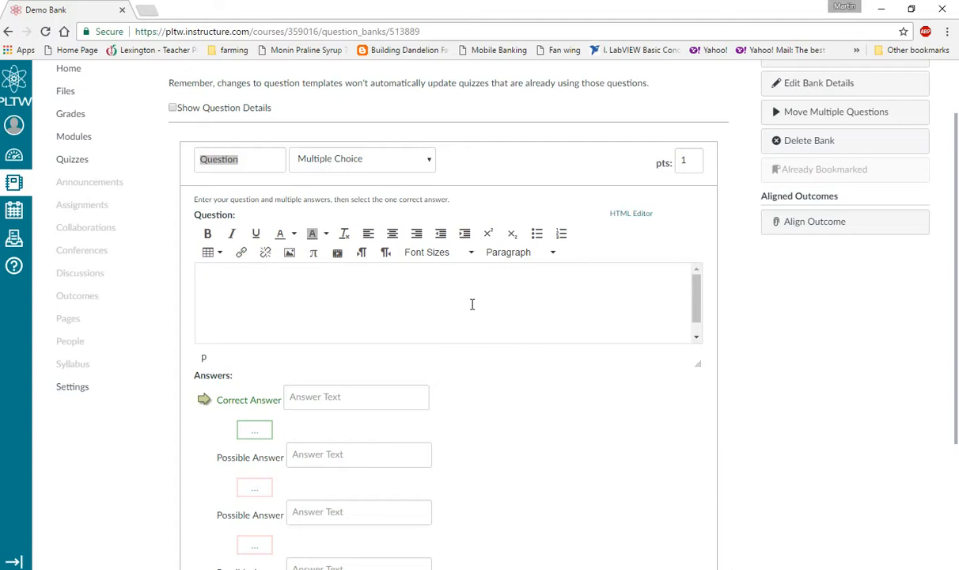
{"action": "type", "text": "As altitude increase air density doe"}
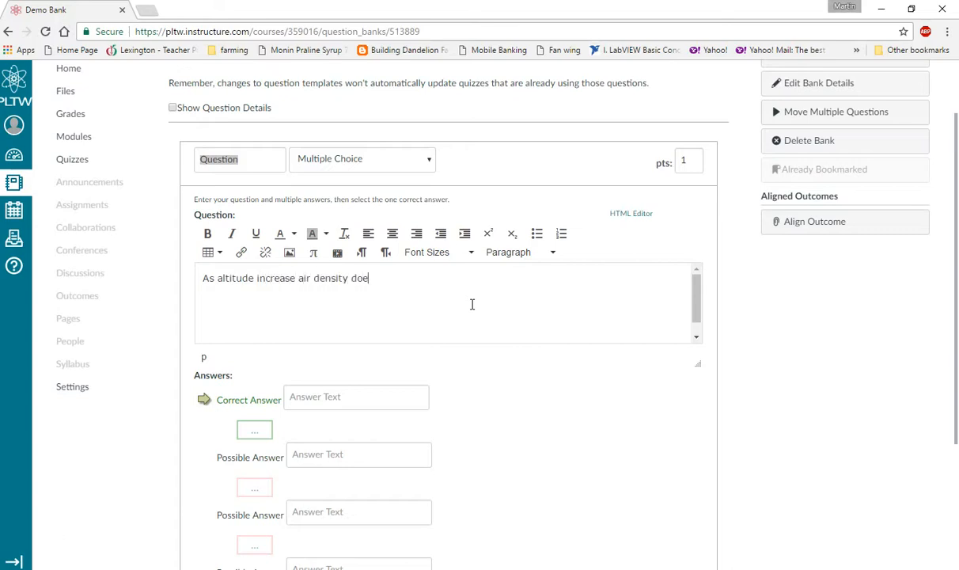
{"action": "type", "text": "s what?"}
Enter "Increase", "Stays the same" and "Decreases" as the question's first three answers, in that order.
{"action": "left_click", "coordinate": [350, 400]}
{"action": "type", "text": "Increase"}
{"action": "left_click", "coordinate": [332, 453]}
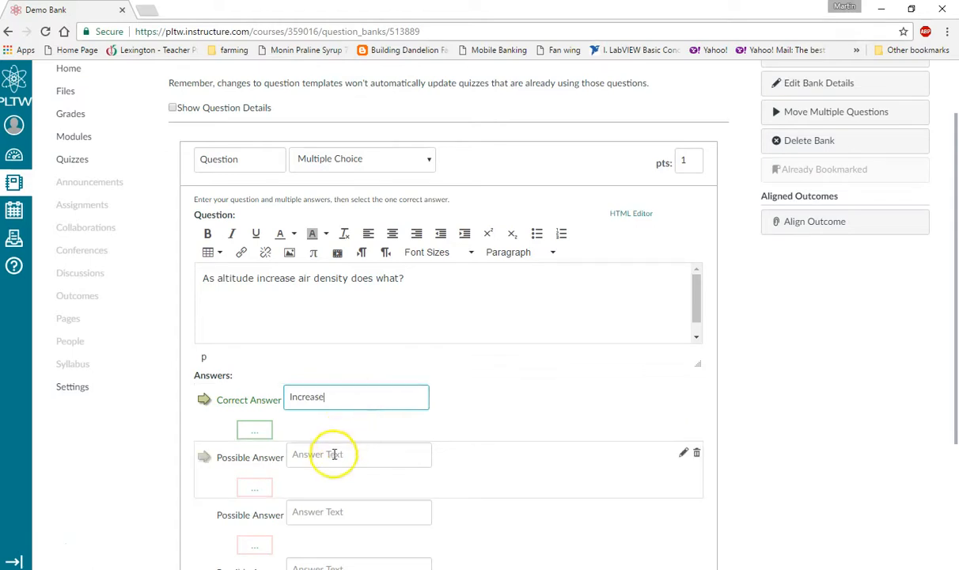
{"action": "type", "text": "Sta"}
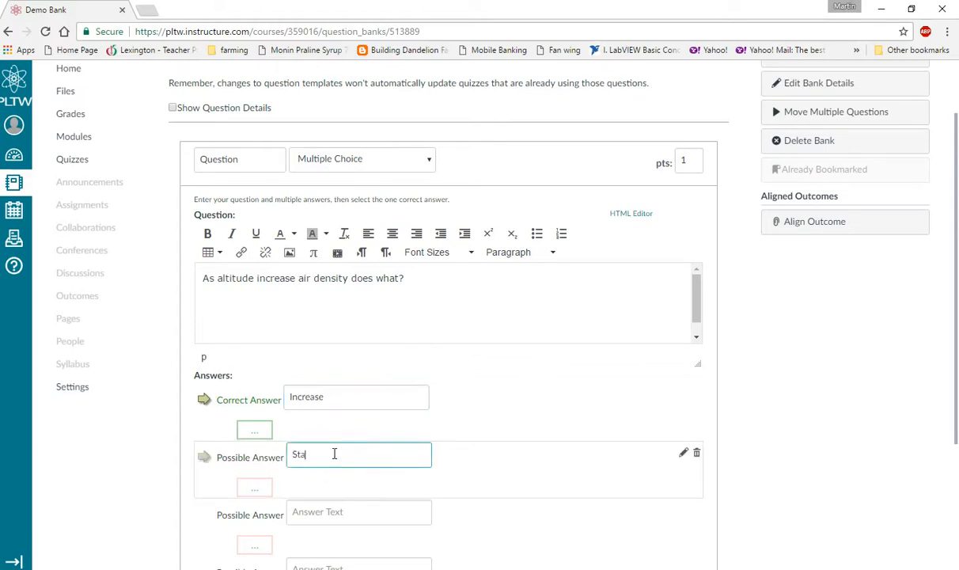
{"action": "type", "text": "ys the same"}
{"action": "left_click", "coordinate": [307, 506]}
{"action": "type", "text": "decr"}
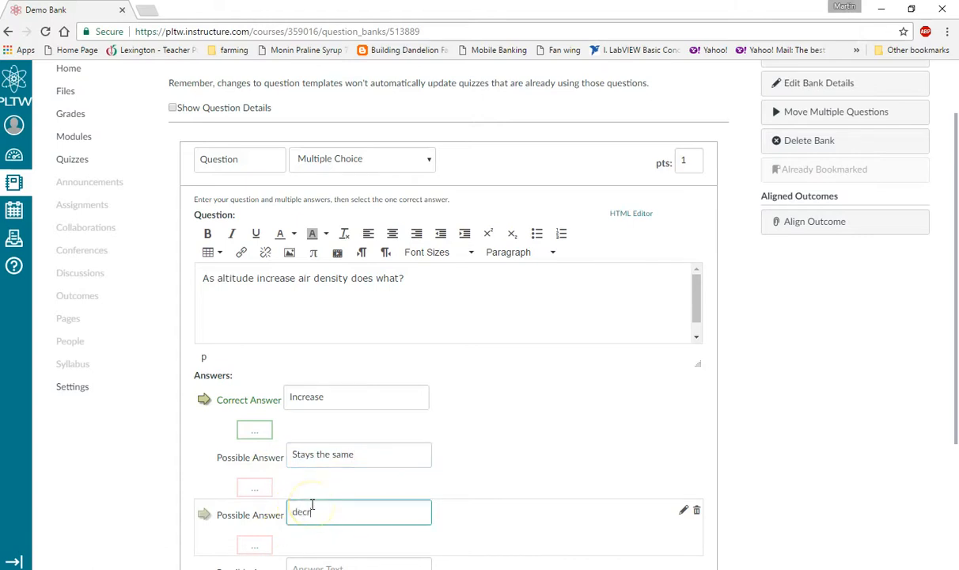
{"action": "key", "text": "BackSpace"}
{"action": "key", "text": "BackSpace"}
{"action": "key", "text": "BackSpace"}
{"action": "type", "text": "Decreases"}
Delete the empty fourth answer from the air density question.
{"action": "scroll", "coordinate": [440, 427], "scroll_direction": "down", "scroll_amount": 3}
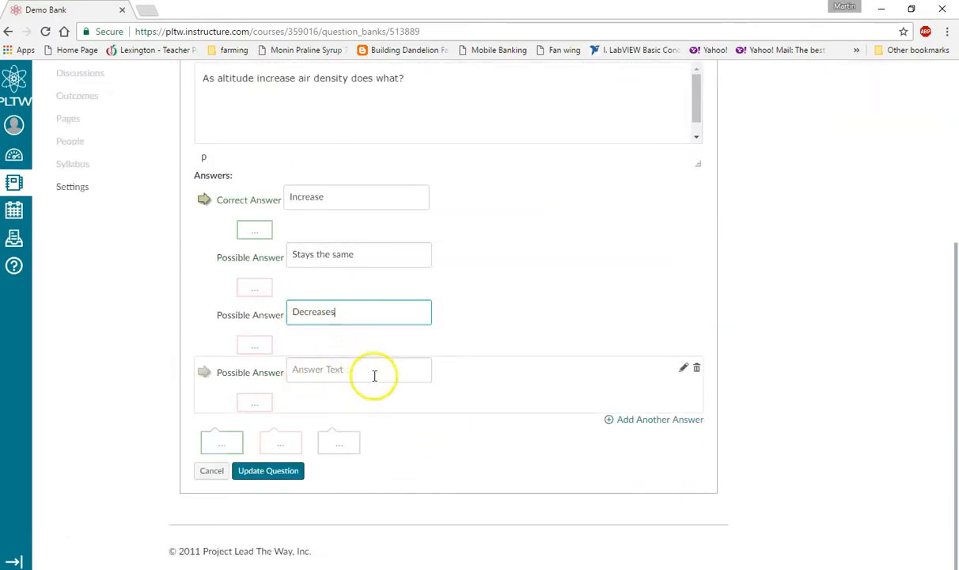
{"action": "left_click", "coordinate": [698, 370]}
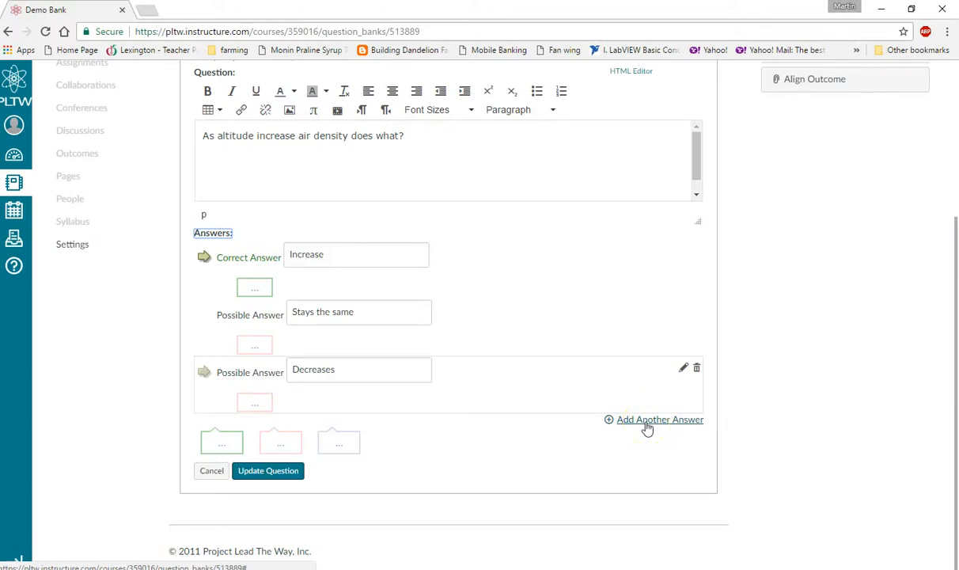
{"action": "left_click", "coordinate": [775, 431]}
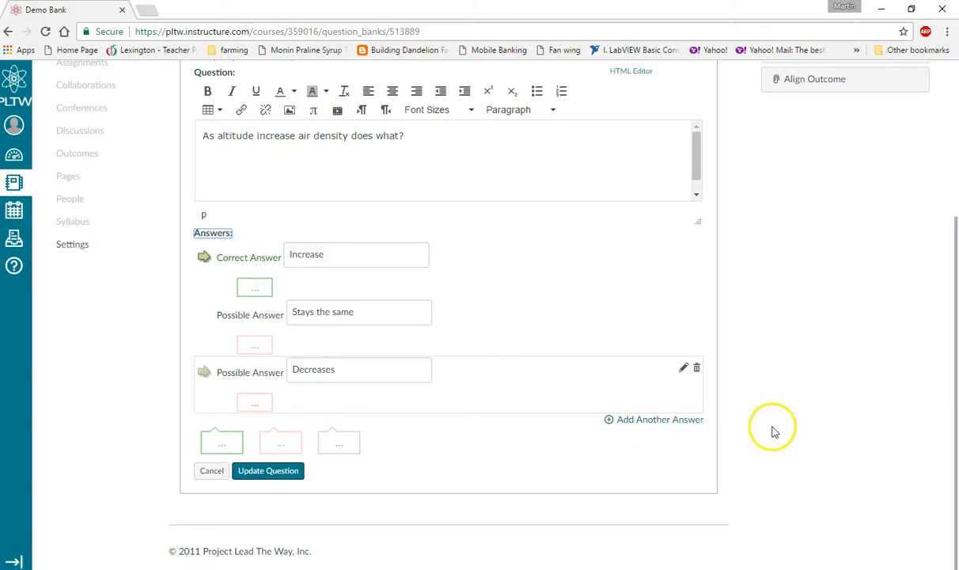
Set the air density question's points to 1 and save the question to the bank.
{"action": "scroll", "coordinate": [696, 332], "scroll_direction": "up", "scroll_amount": 2}
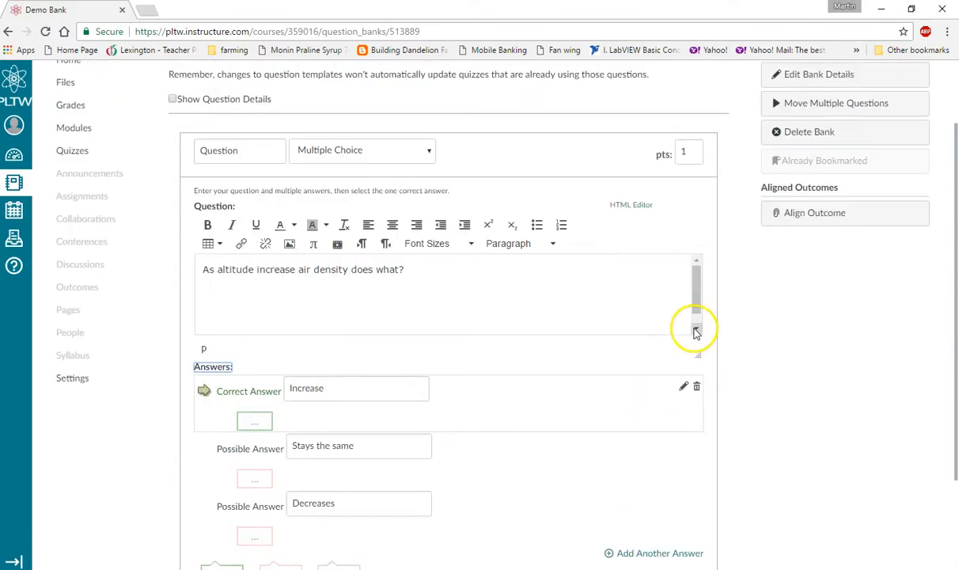
{"action": "left_click", "coordinate": [688, 150]}
{"action": "type", "text": "1"}
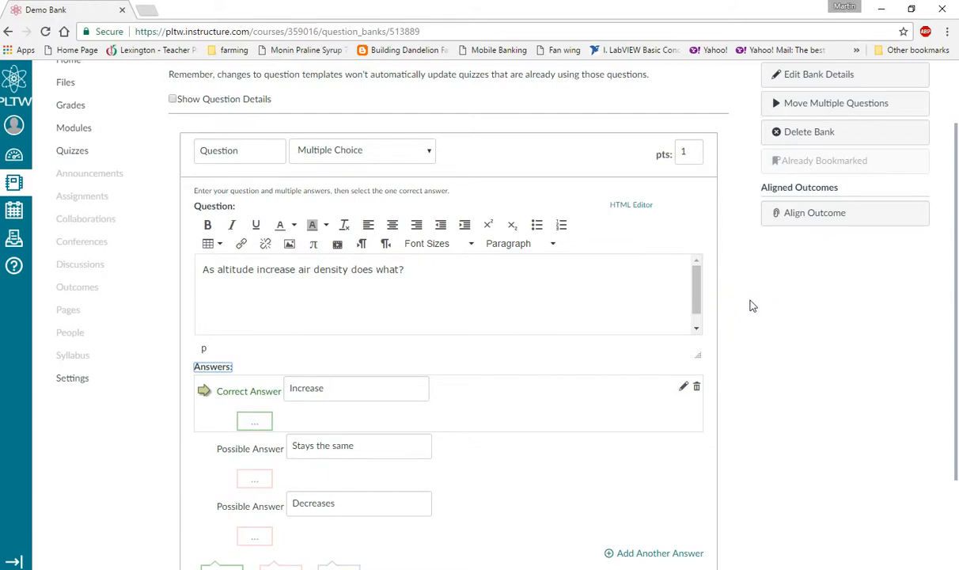
{"action": "scroll", "coordinate": [751, 304], "scroll_direction": "down", "scroll_amount": 2}
{"action": "left_click", "coordinate": [295, 471]}
{"action": "mouse_move", "coordinate": [328, 289]}
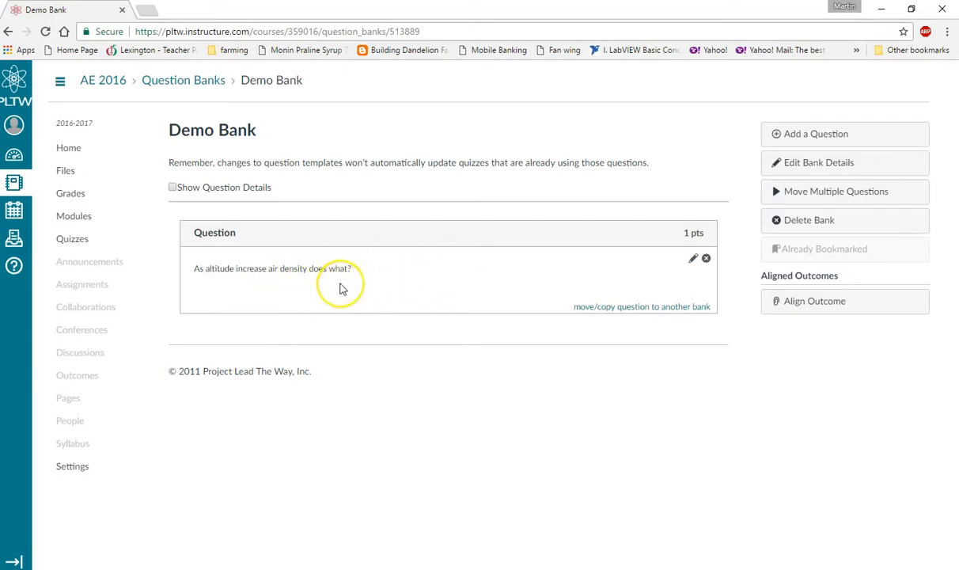
Add a Multiple Answers question to the bank with the text "Select the temperature scales that are absolute.".
{"action": "left_click", "coordinate": [804, 136]}
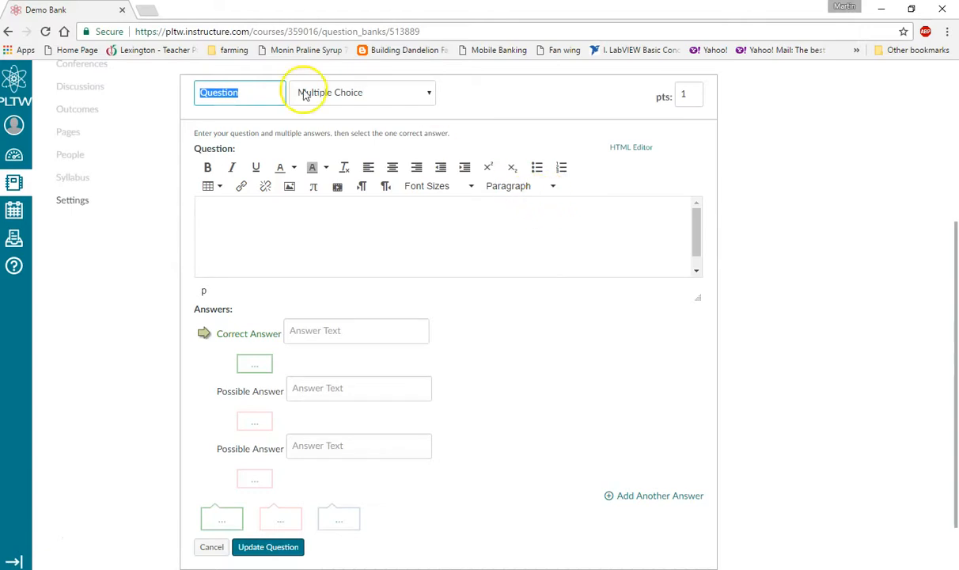
{"action": "left_click", "coordinate": [430, 94]}
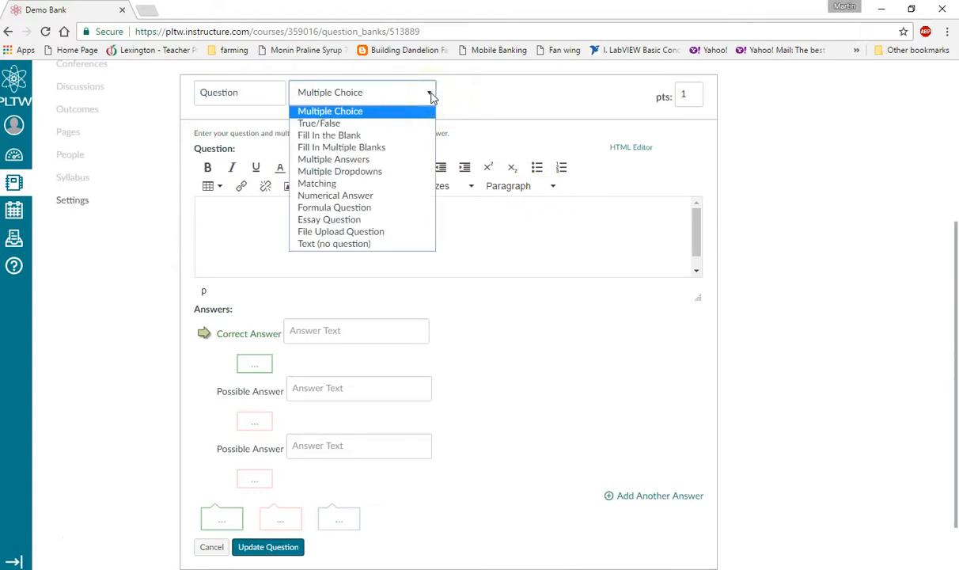
{"action": "left_click", "coordinate": [341, 159]}
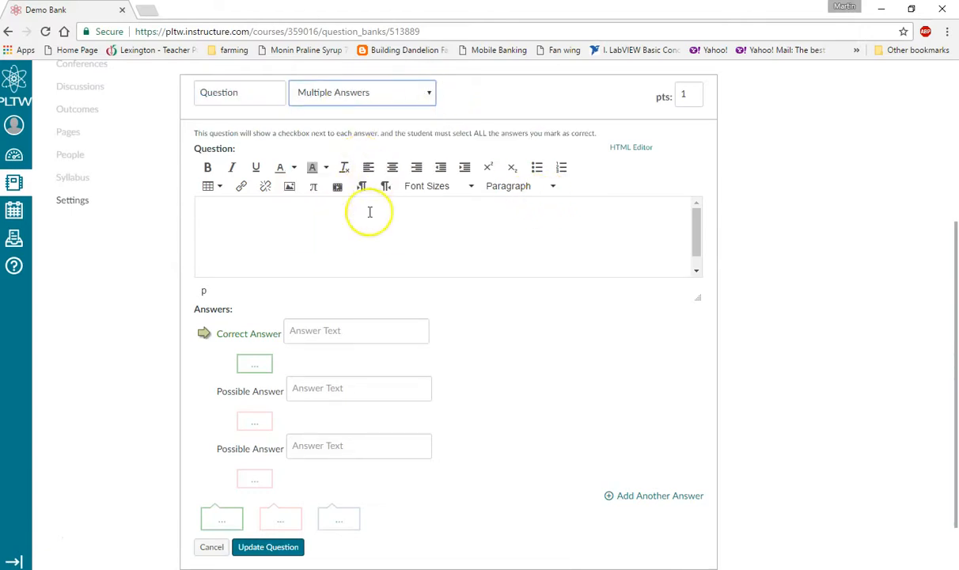
{"action": "left_click", "coordinate": [301, 251]}
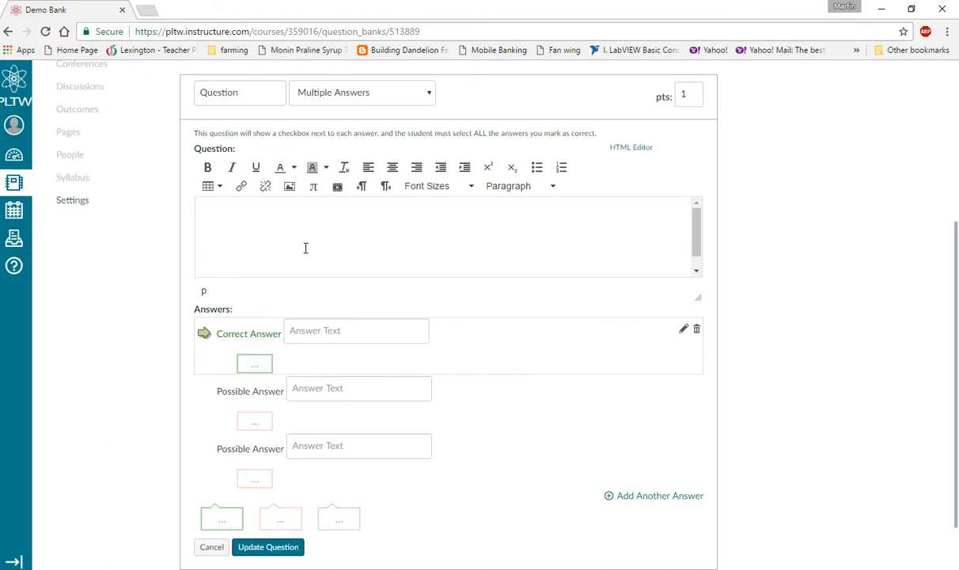
{"action": "type", "text": "Select the temperature r"}
{"action": "key", "text": "BackSpace"}
{"action": "type", "text": "scales "}
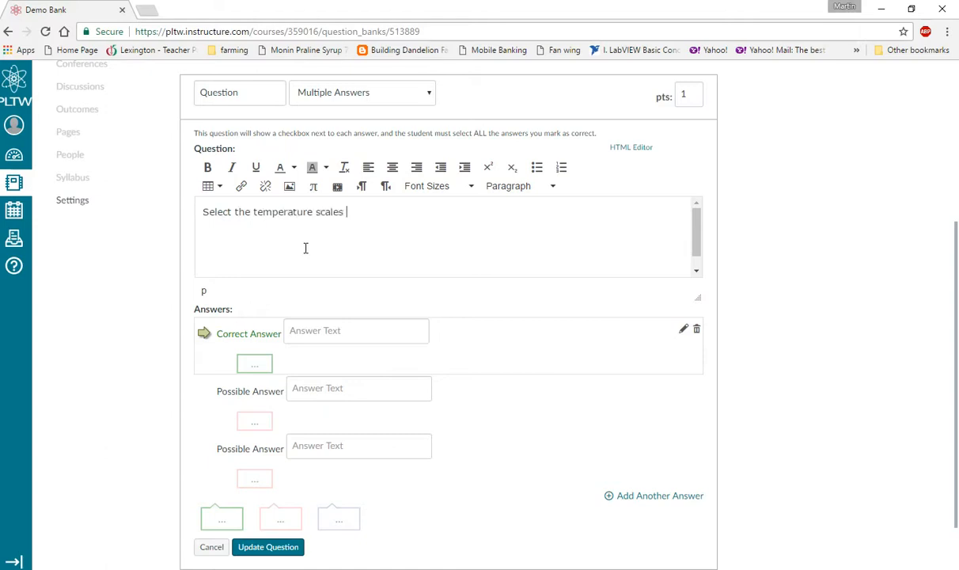
{"action": "type", "text": "that are absolute."}
Enter Celsius, Fahrenheit and Rankine as the question's answers, and add a fourth answer, Kelvin.
{"action": "left_click", "coordinate": [332, 328]}
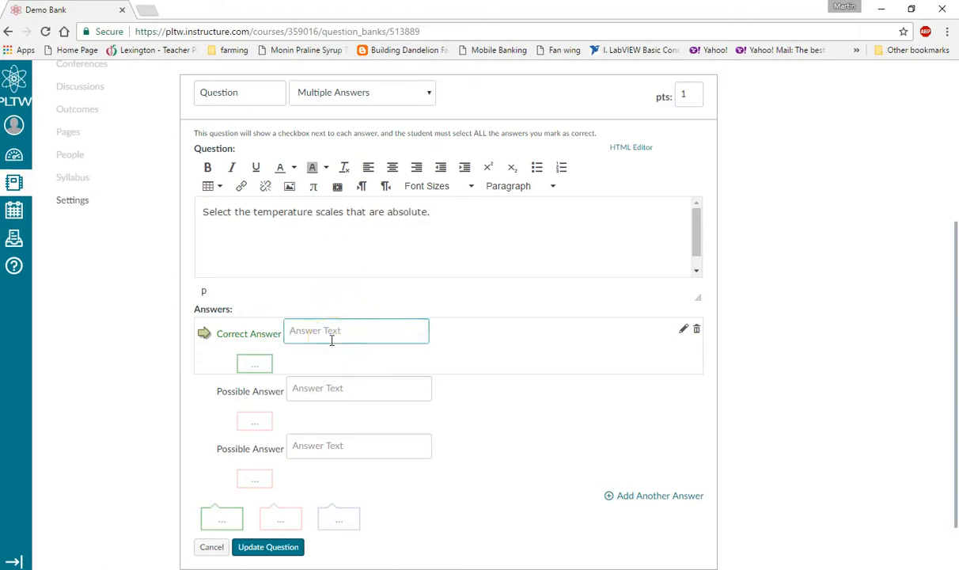
{"action": "type", "text": "Celsius"}
{"action": "left_click", "coordinate": [348, 388]}
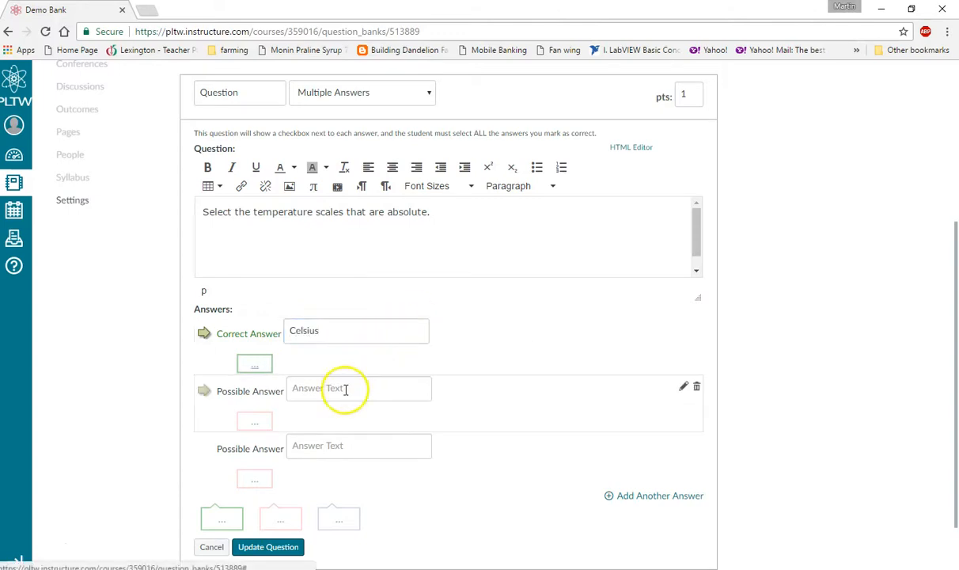
{"action": "type", "text": "Fahrenheit"}
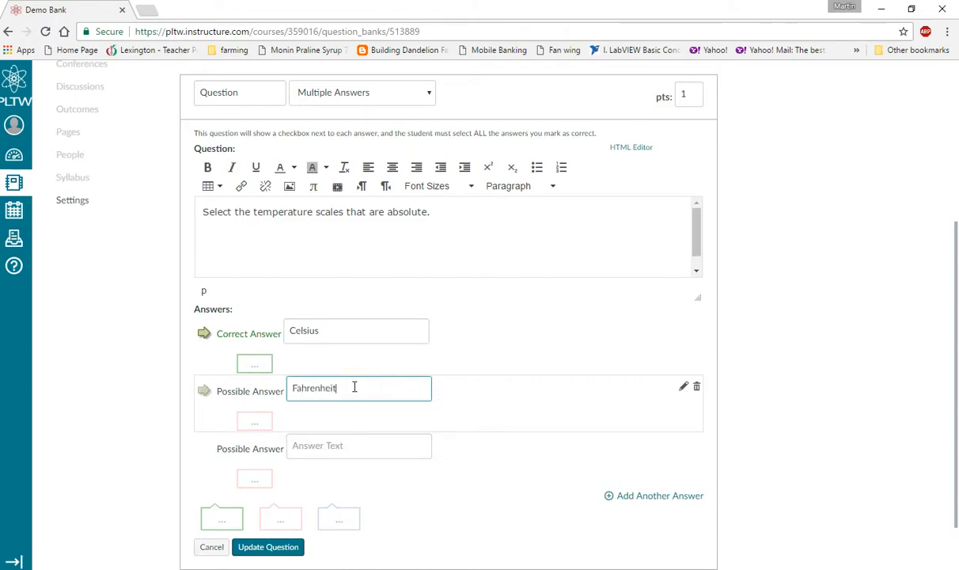
{"action": "left_click", "coordinate": [341, 445]}
{"action": "type", "text": "Rankine"}
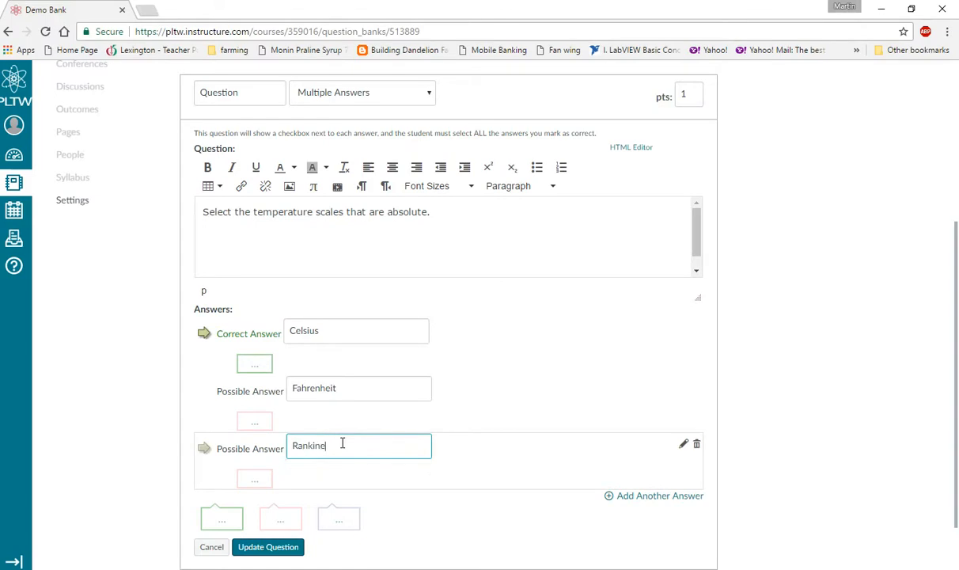
{"action": "left_click", "coordinate": [629, 497]}
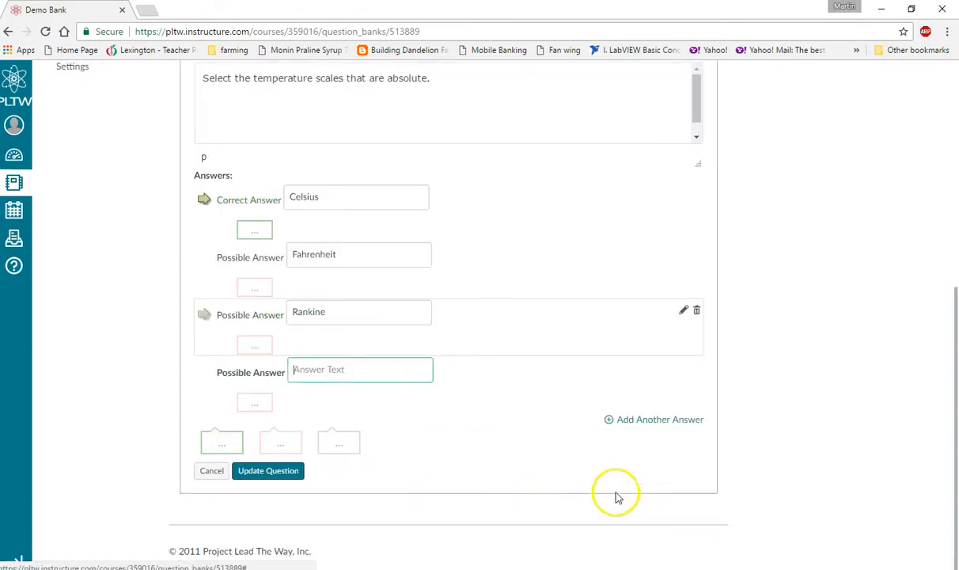
{"action": "left_click", "coordinate": [345, 372]}
{"action": "type", "text": "Kel"}
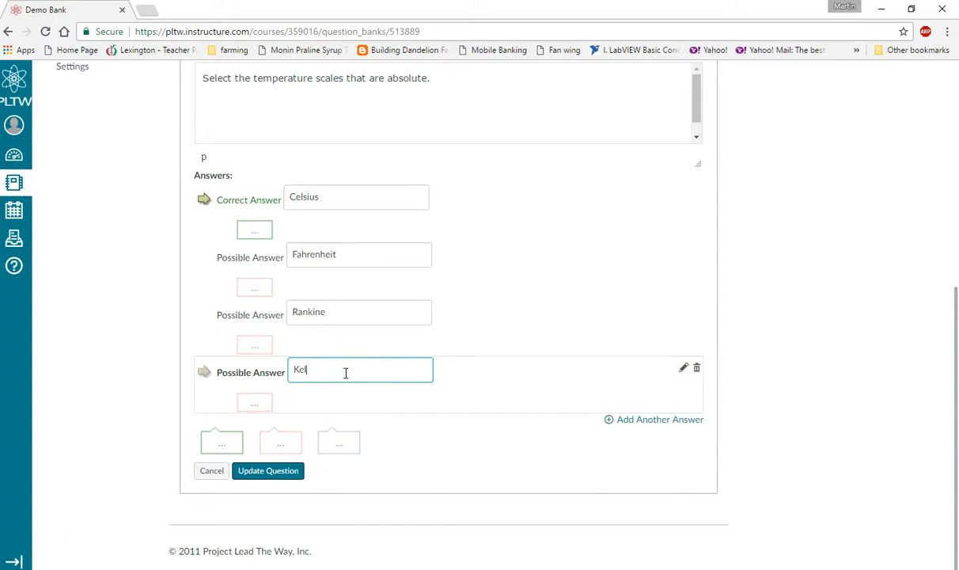
{"action": "type", "text": "vin"}
Mark Rankine and Kelvin as the correct answers and unmark Celsius as correct.
{"action": "scroll", "coordinate": [368, 282], "scroll_direction": "up", "scroll_amount": 2}
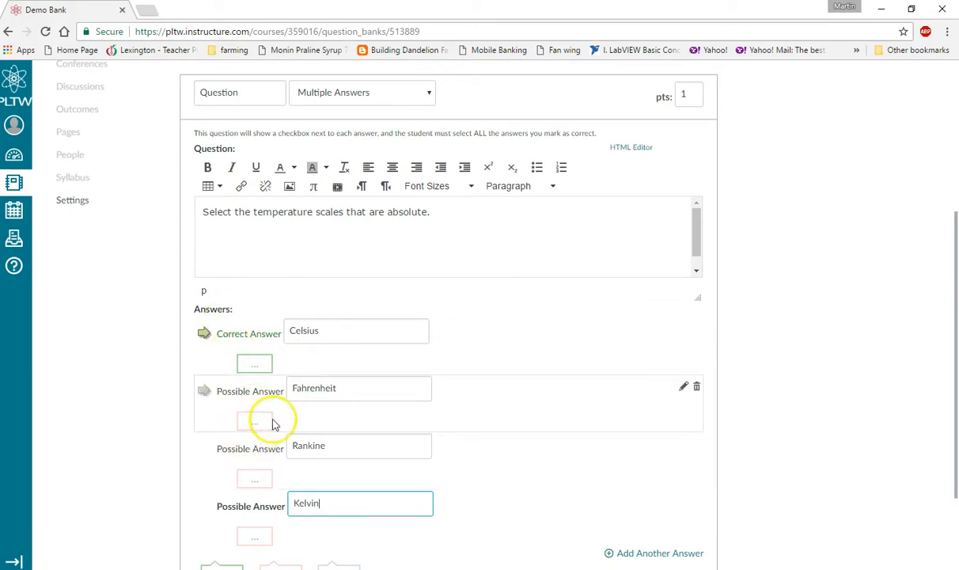
{"action": "left_click", "coordinate": [204, 448]}
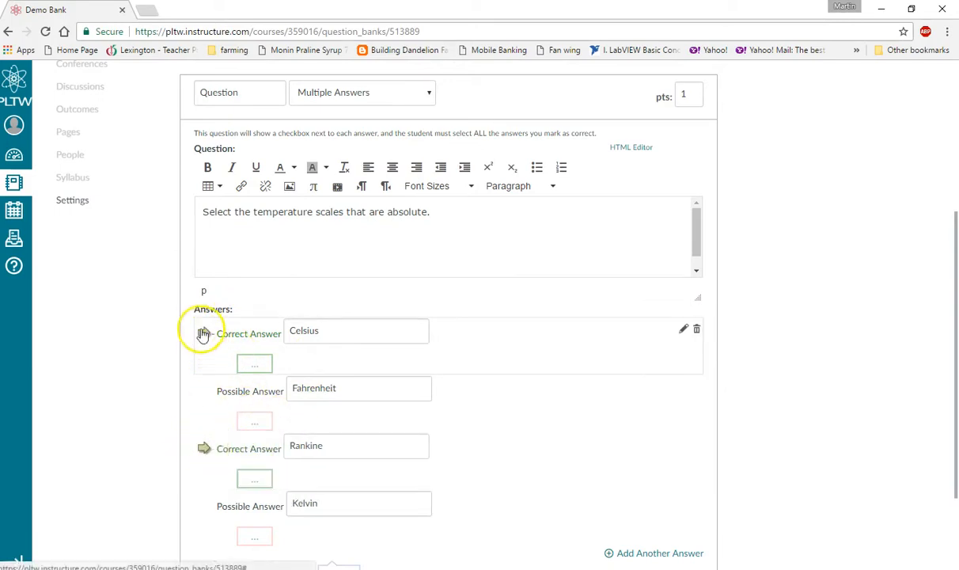
{"action": "left_click", "coordinate": [204, 333]}
{"action": "left_click", "coordinate": [203, 506]}
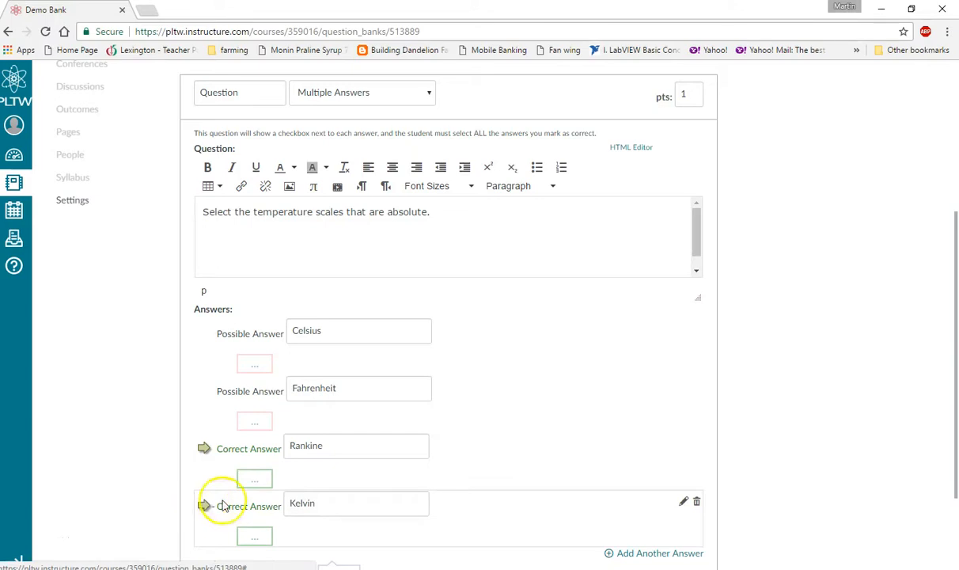
Save the Multiple Answers question about absolute temperature scales to the bank.
{"action": "scroll", "coordinate": [546, 404], "scroll_direction": "down", "scroll_amount": 3}
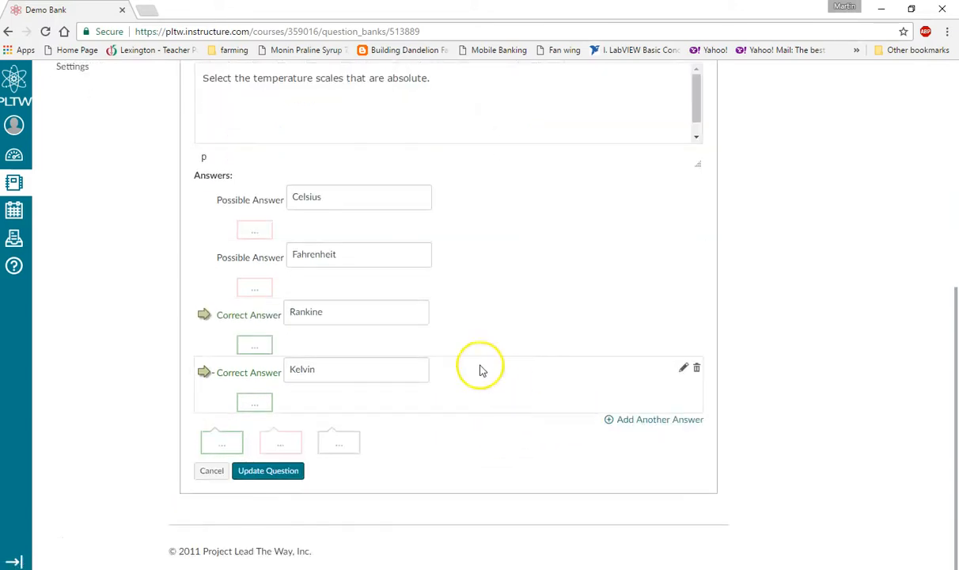
{"action": "left_click", "coordinate": [269, 471]}
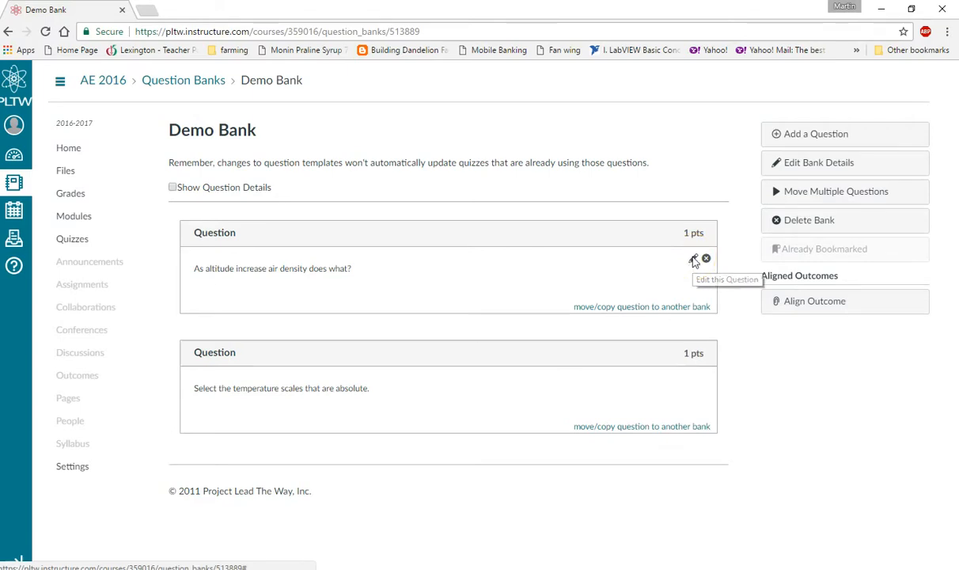
Edit the air density question so that Decreases is its correct answer, and save the question.
{"action": "left_click", "coordinate": [694, 262]}
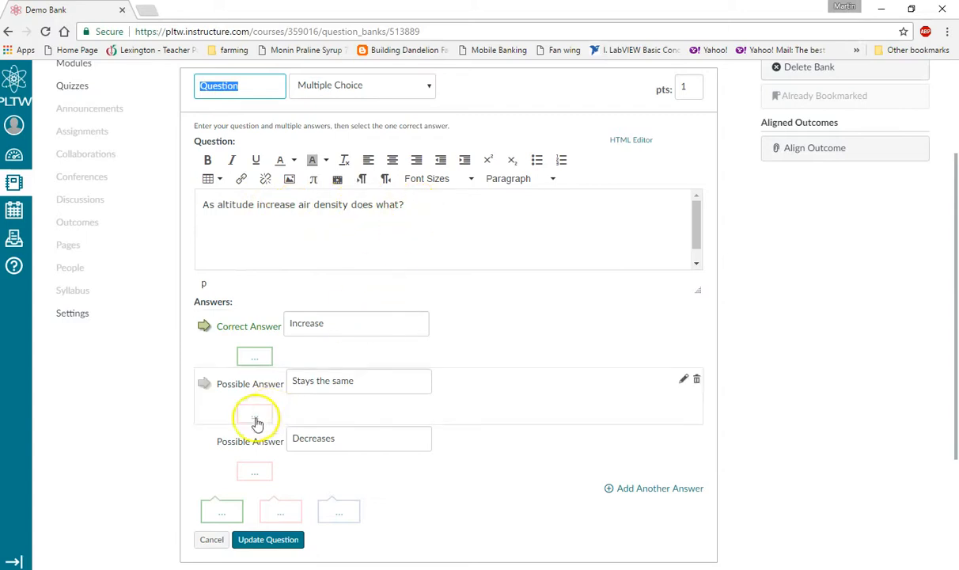
{"action": "left_click", "coordinate": [205, 440]}
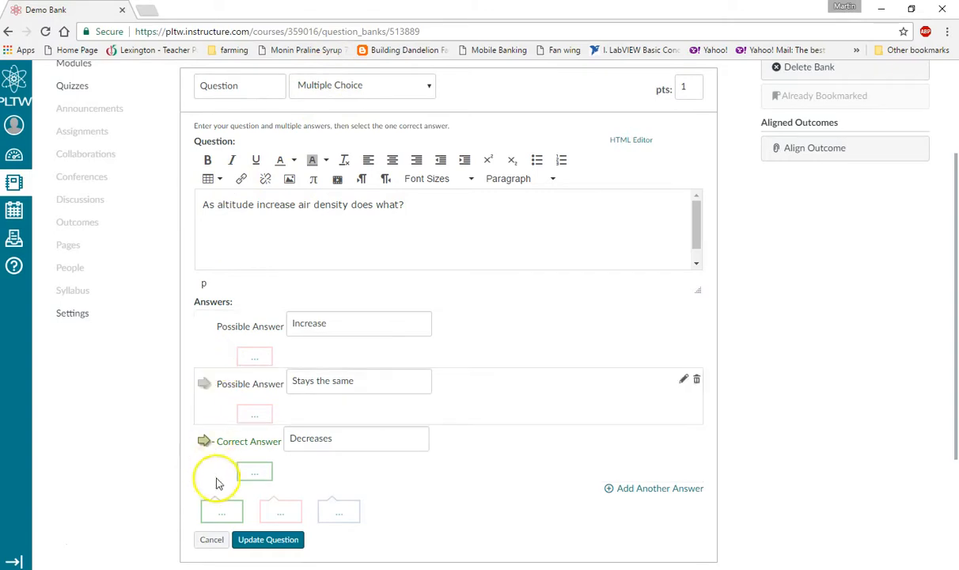
{"action": "left_click", "coordinate": [269, 540]}
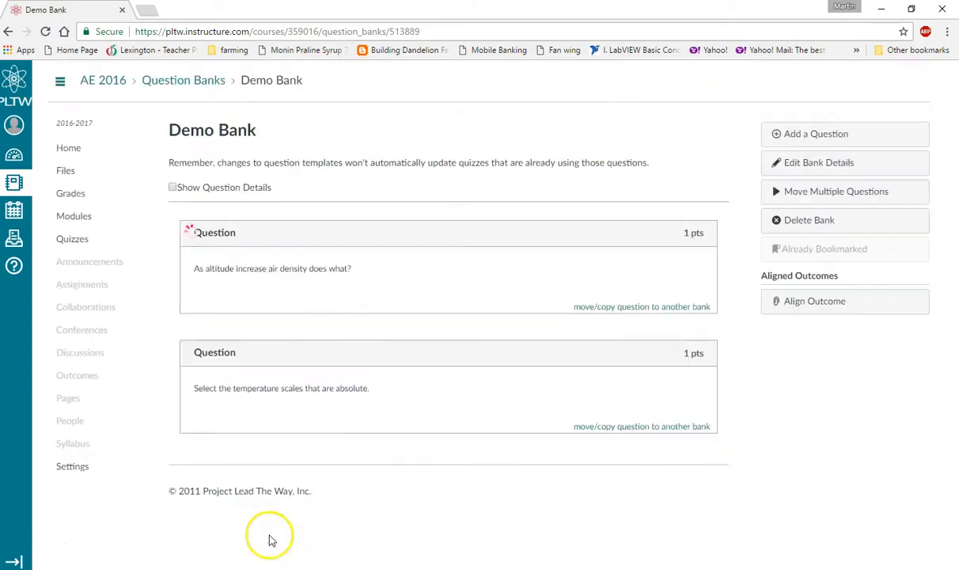
{"action": "left_click", "coordinate": [269, 516]}
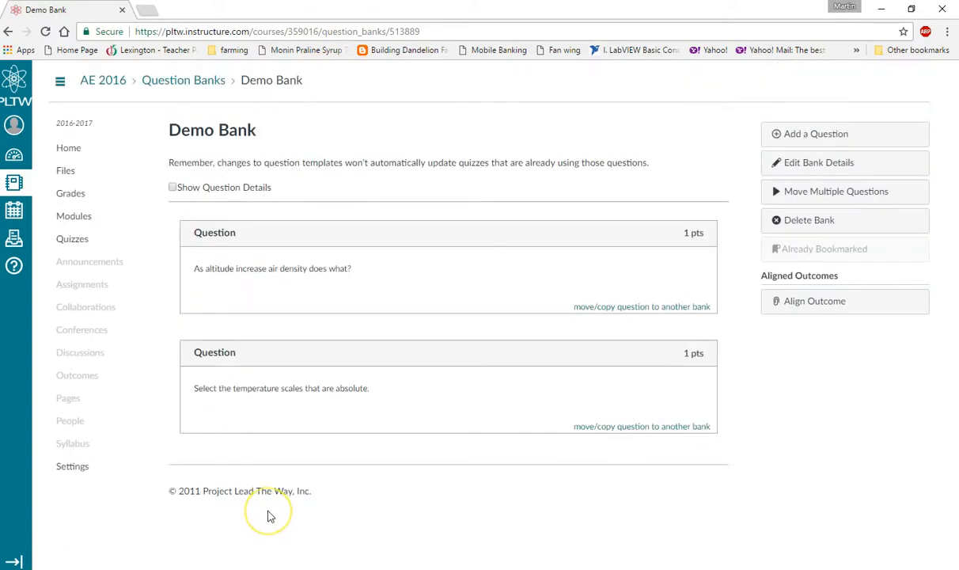
{"action": "left_click", "coordinate": [269, 517]}
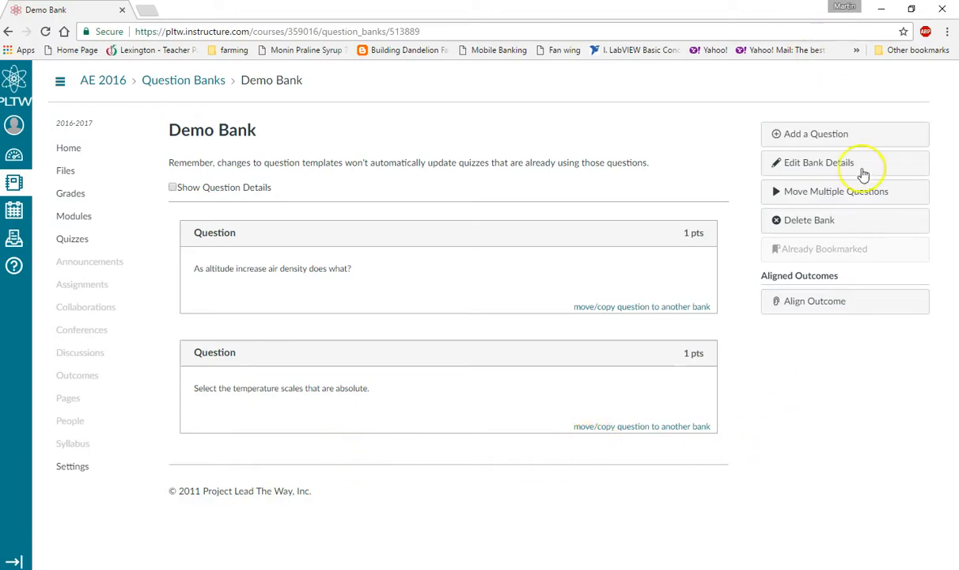
Add a Formula Question to the bank with the text "Convert [temp] oC to Kelvin.".
{"action": "left_click", "coordinate": [815, 137]}
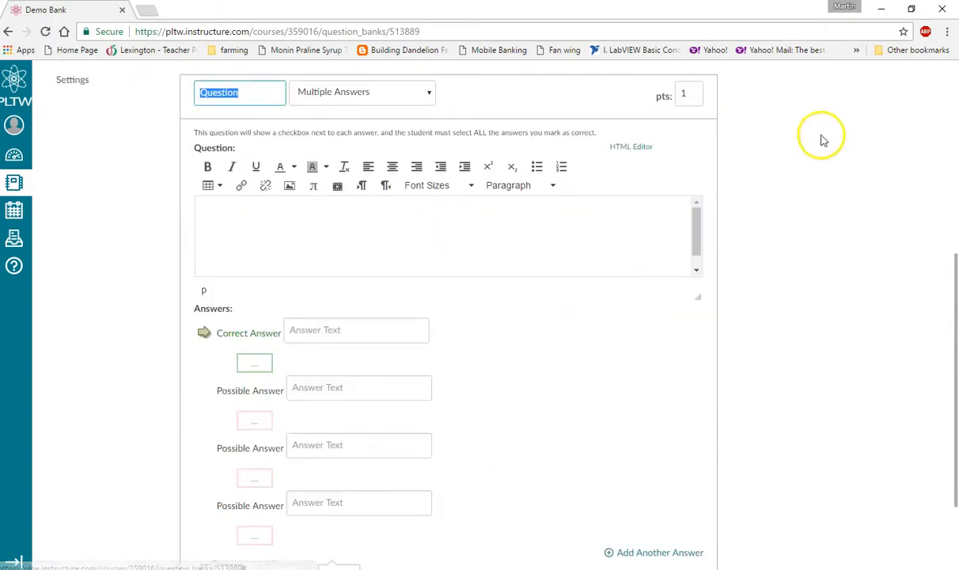
{"action": "left_click", "coordinate": [370, 241]}
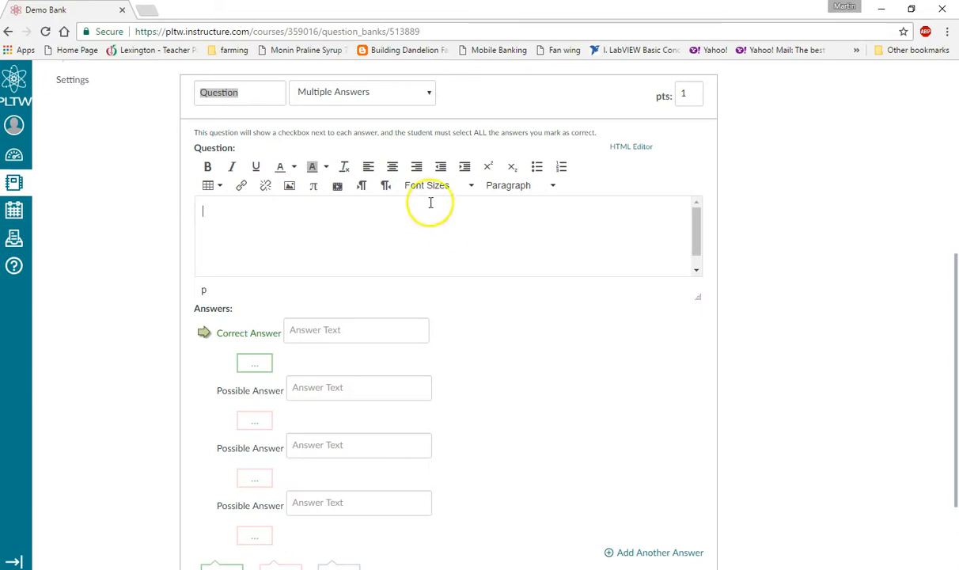
{"action": "left_click", "coordinate": [426, 94]}
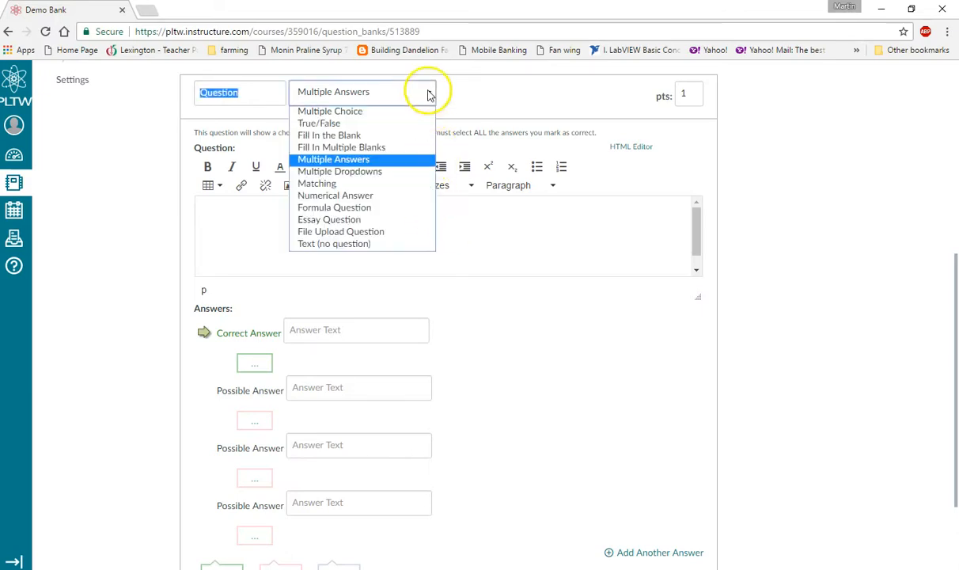
{"action": "left_click", "coordinate": [348, 207]}
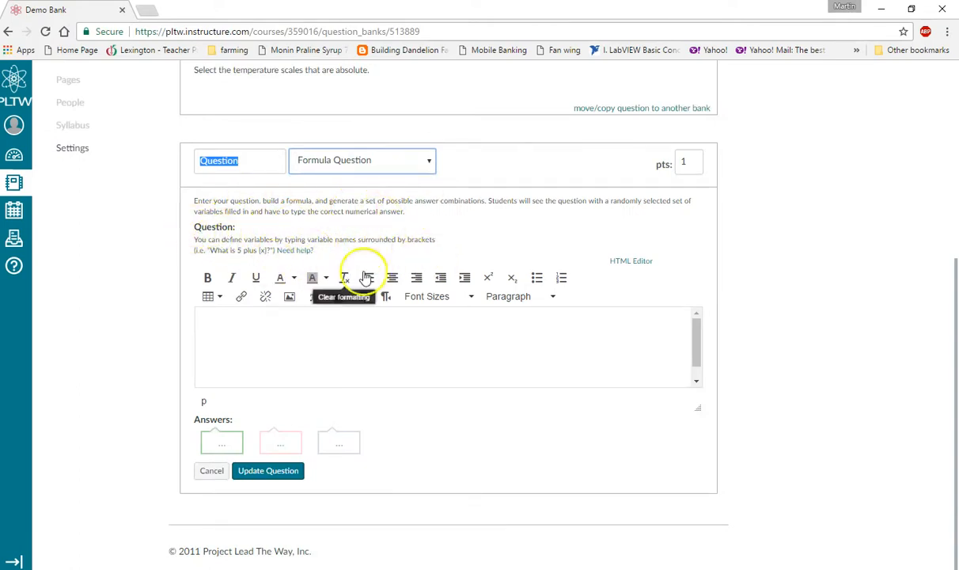
{"action": "left_click", "coordinate": [281, 320]}
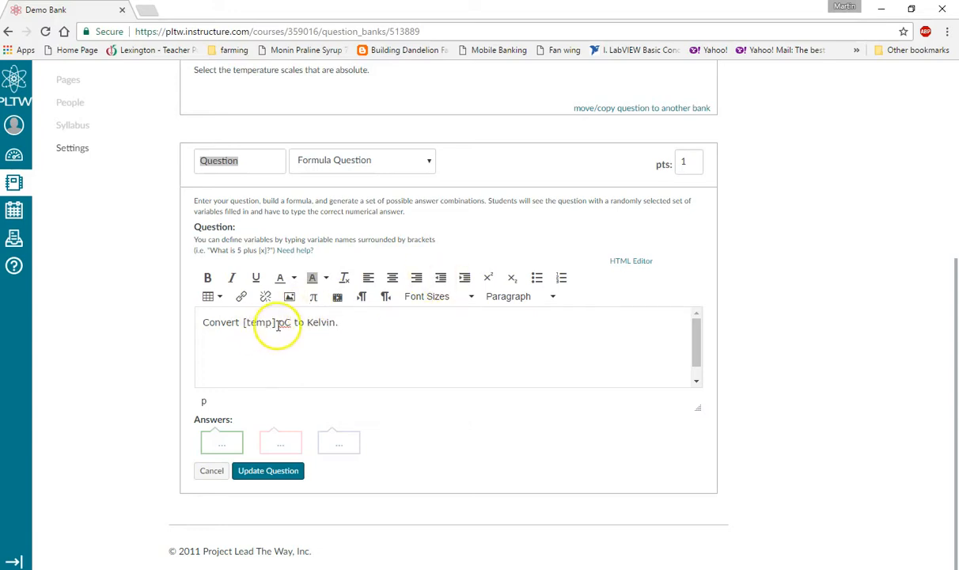
Format the "o" before the C in the question text as superscript to make a degree symbol.
{"action": "left_click", "coordinate": [281, 325]}
{"action": "left_click_drag", "start_coordinate": [279, 254], "coordinate": [292, 254]}
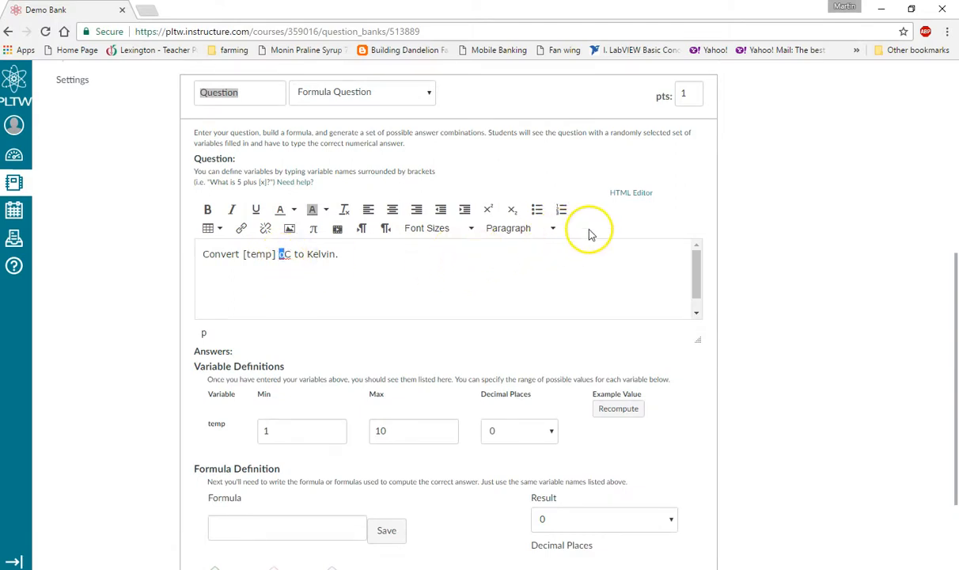
{"action": "left_click", "coordinate": [489, 211]}
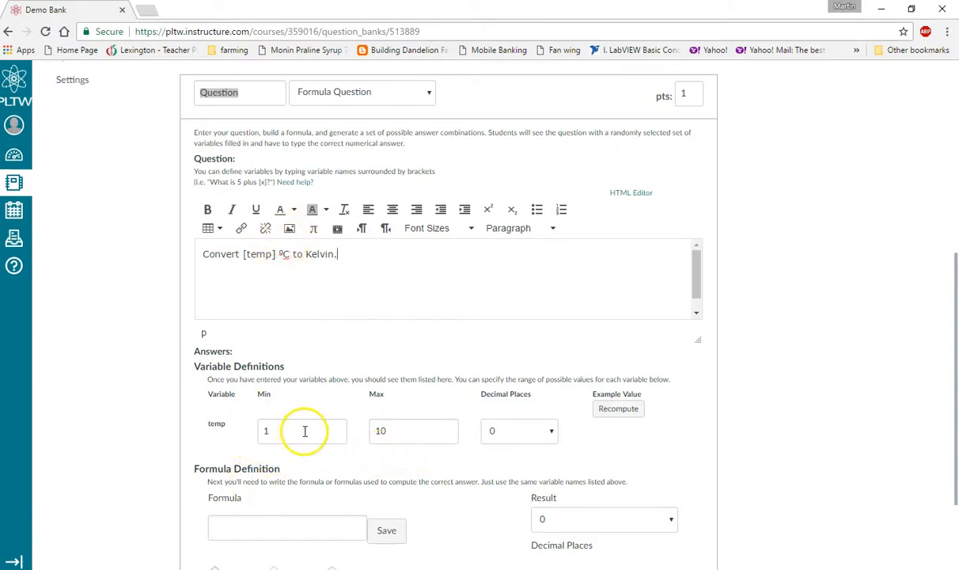
Define the temp variable with 1 decimal place, a minimum of 10 and a maximum of 100.
{"action": "left_click", "coordinate": [548, 430]}
{"action": "left_click", "coordinate": [522, 463]}
{"action": "left_click_drag", "start_coordinate": [294, 430], "coordinate": [228, 413]}
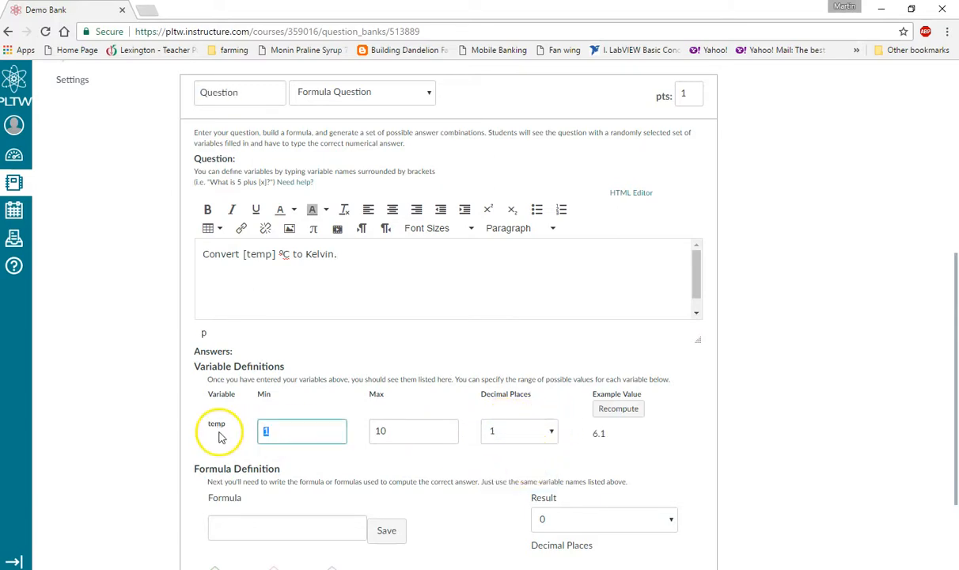
{"action": "type", "text": "10"}
{"action": "key", "text": "Tab"}
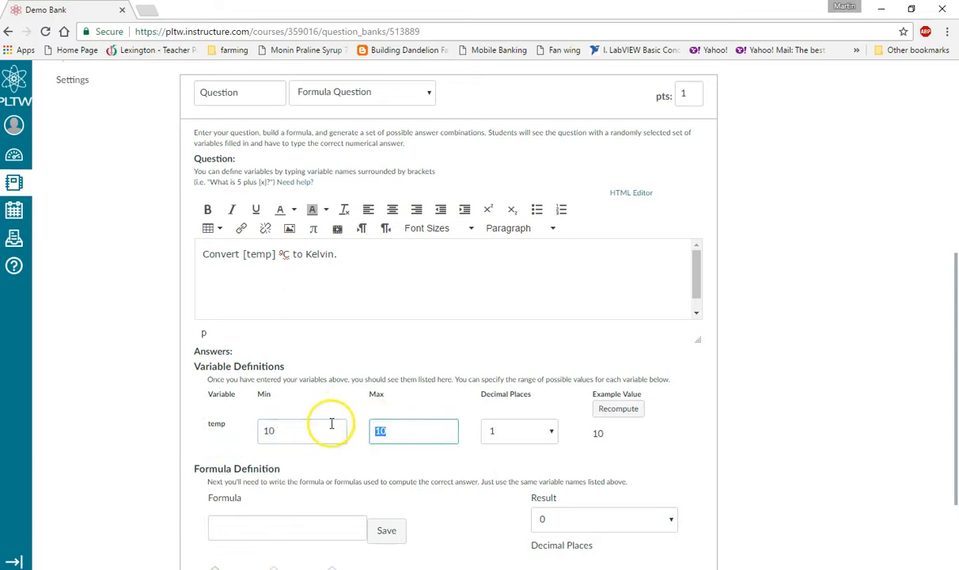
{"action": "type", "text": "100"}
{"action": "left_click", "coordinate": [285, 432]}
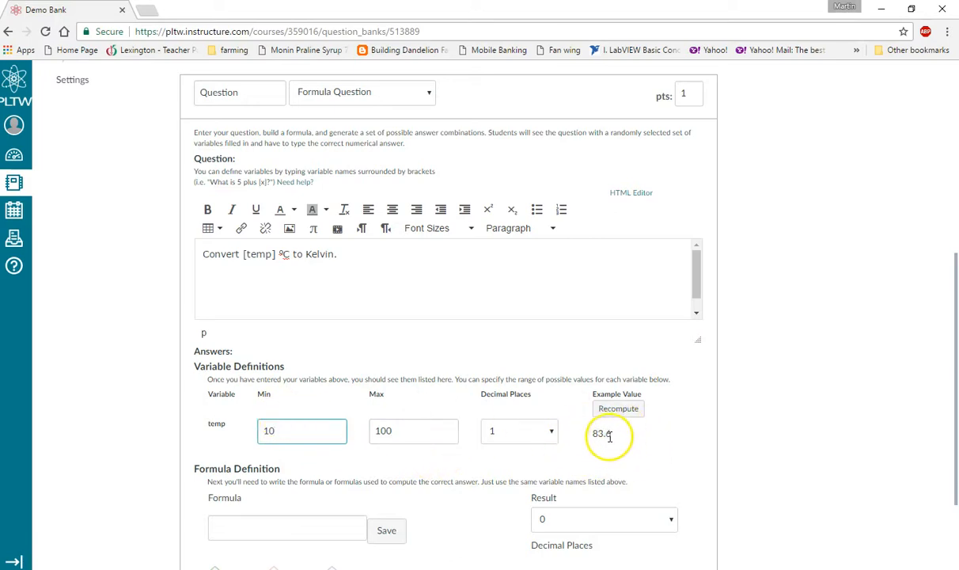
Try K=C+273.15 as the formula question's answer formula, and remove it from the formula definition.
{"action": "left_click", "coordinate": [260, 518]}
{"action": "scroll", "coordinate": [281, 513], "scroll_direction": "down", "scroll_amount": 2}
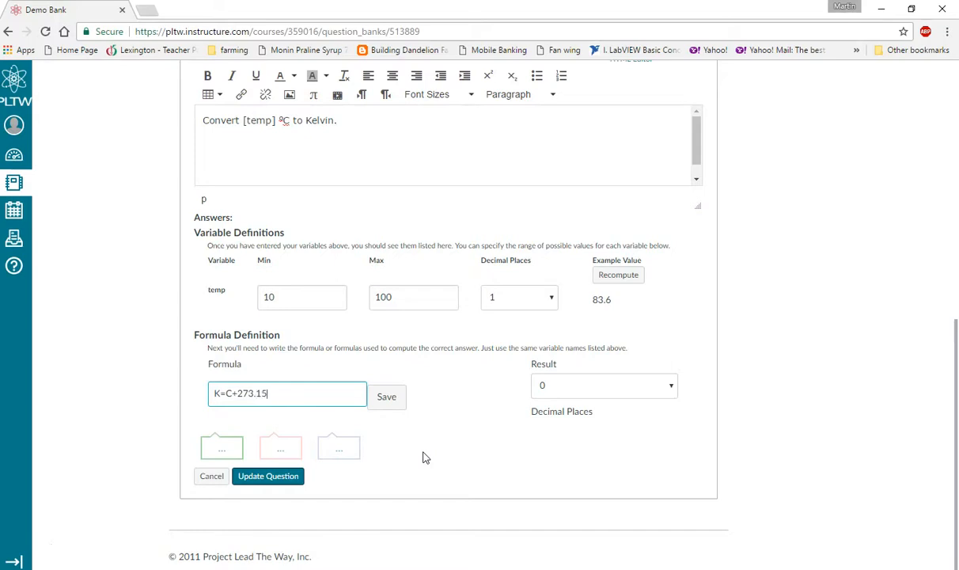
{"action": "left_click", "coordinate": [387, 398]}
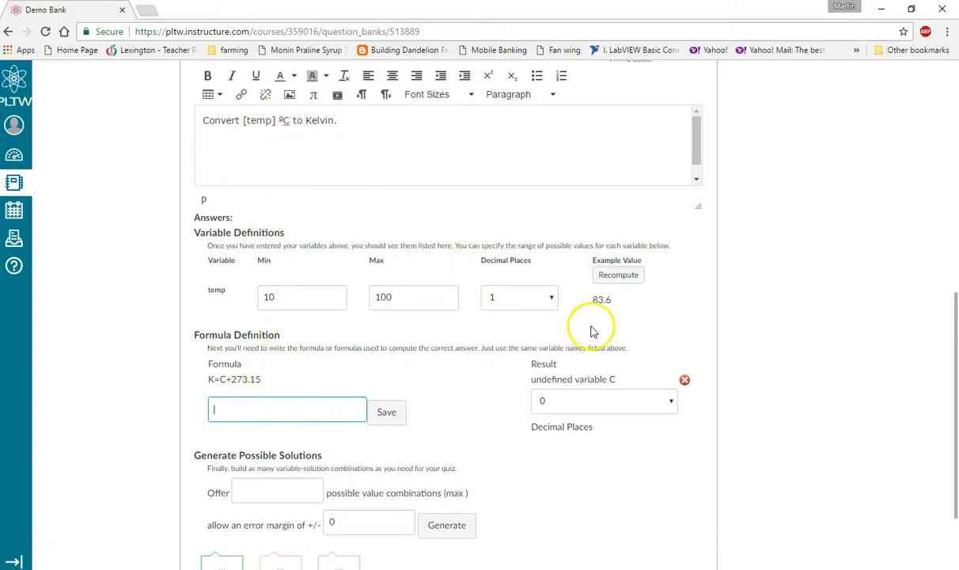
{"action": "left_click", "coordinate": [686, 382]}
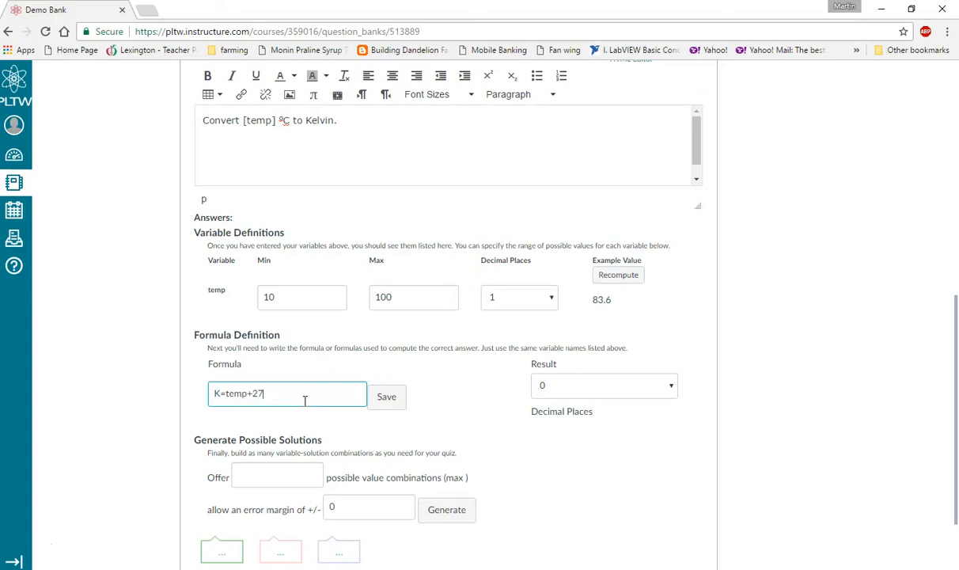
Save K=temp+273.15 as the answer formula and set its result to 1 decimal place.
{"action": "left_click", "coordinate": [386, 396]}
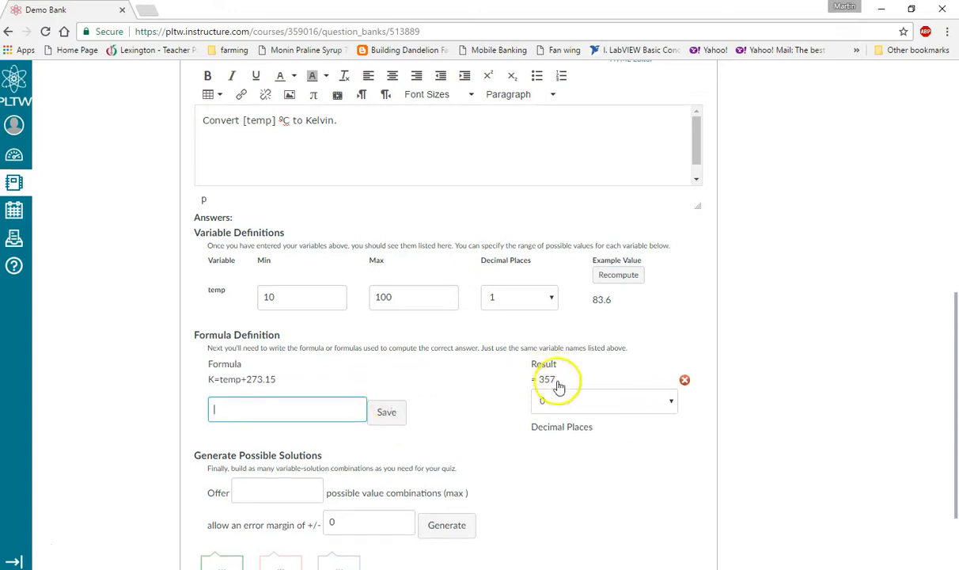
{"action": "left_click", "coordinate": [619, 407]}
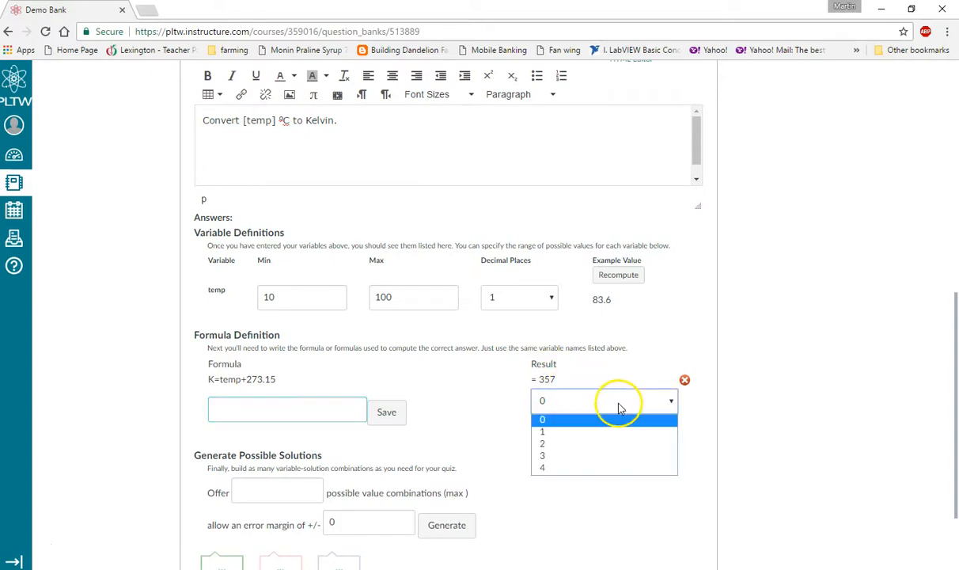
{"action": "left_click", "coordinate": [605, 432]}
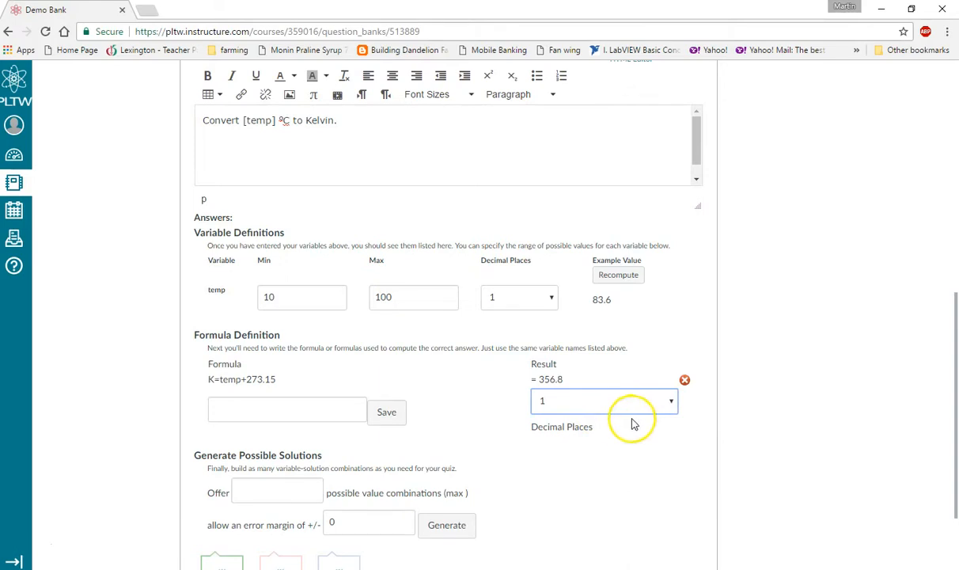
Add a second line to the question text reading "Enter your answer rounded to 1 decimal place.".
{"action": "left_click", "coordinate": [376, 129]}
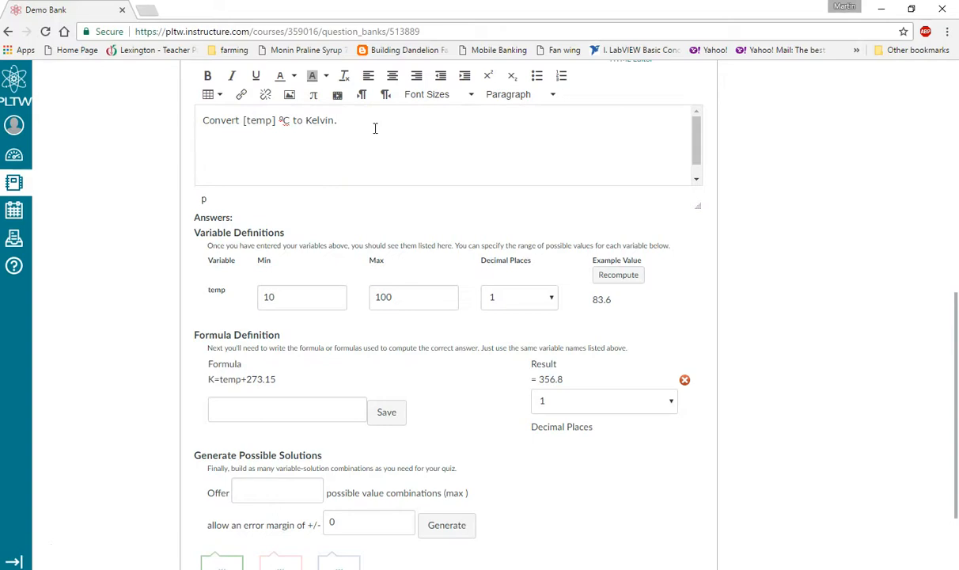
{"action": "type", "text": "your answer"}
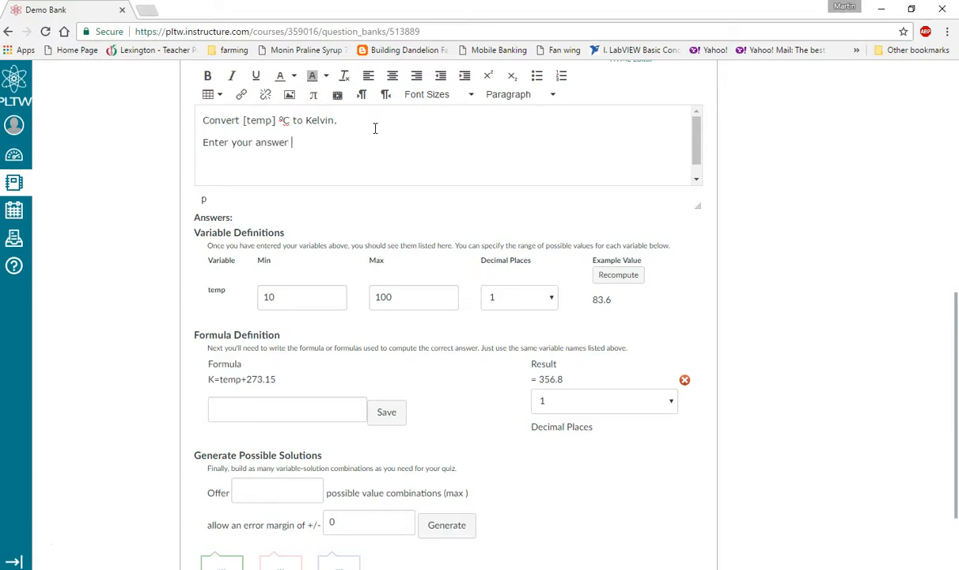
{"action": "type", "text": " rounded to 1 decimal place."}
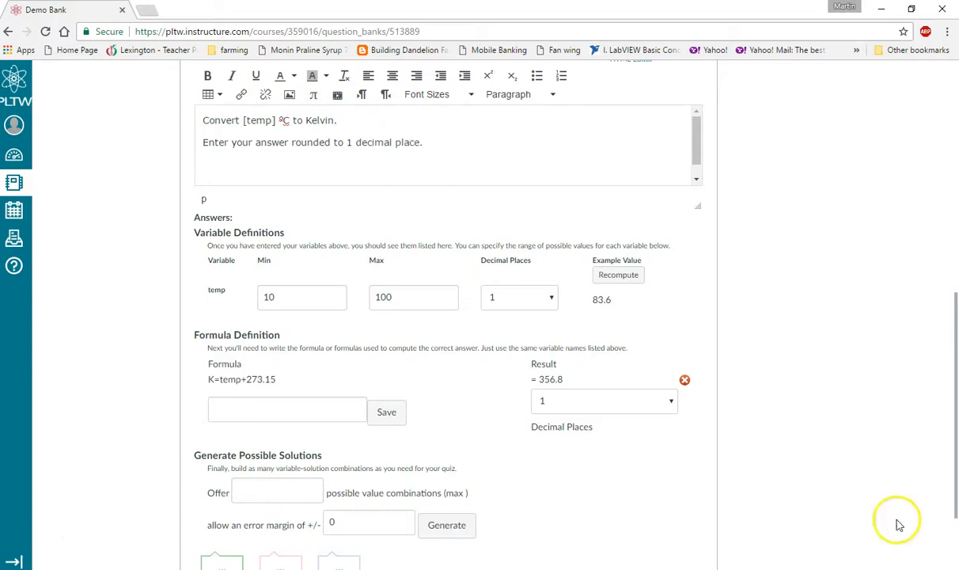
Generate 10 possible value combinations for the formula question and save the question to the bank.
{"action": "scroll", "coordinate": [478, 484], "scroll_direction": "down", "scroll_amount": 2}
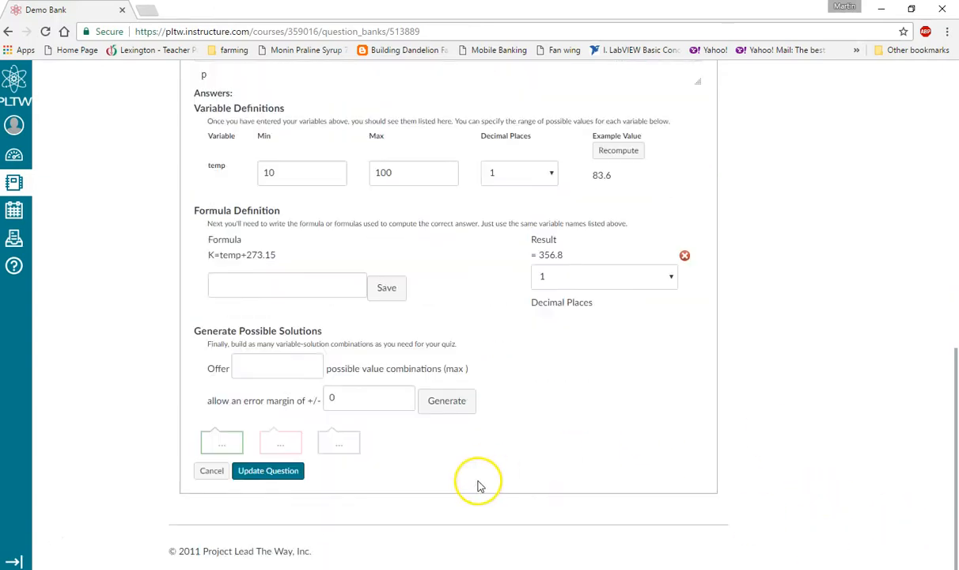
{"action": "left_click", "coordinate": [308, 380]}
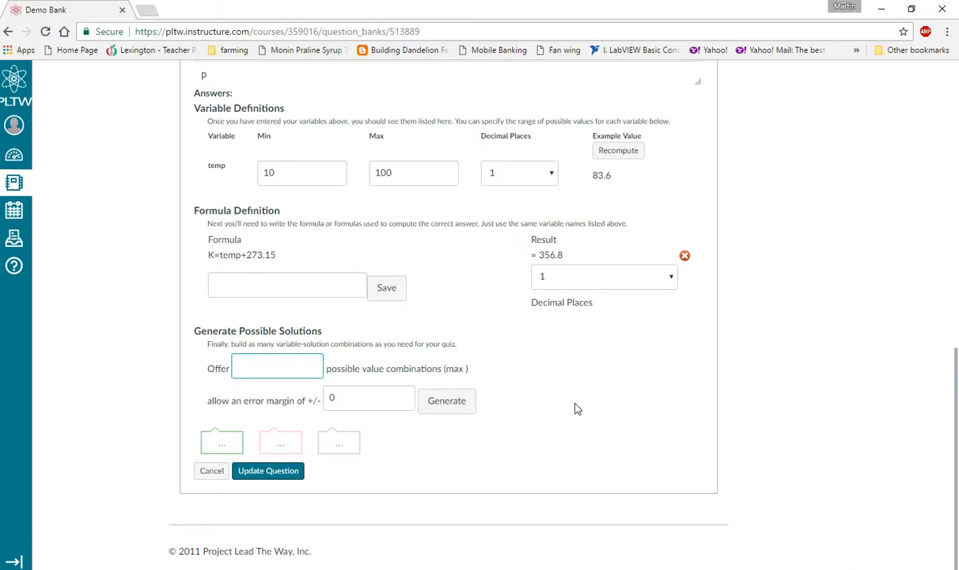
{"action": "type", "text": "10"}
{"action": "left_click", "coordinate": [447, 401]}
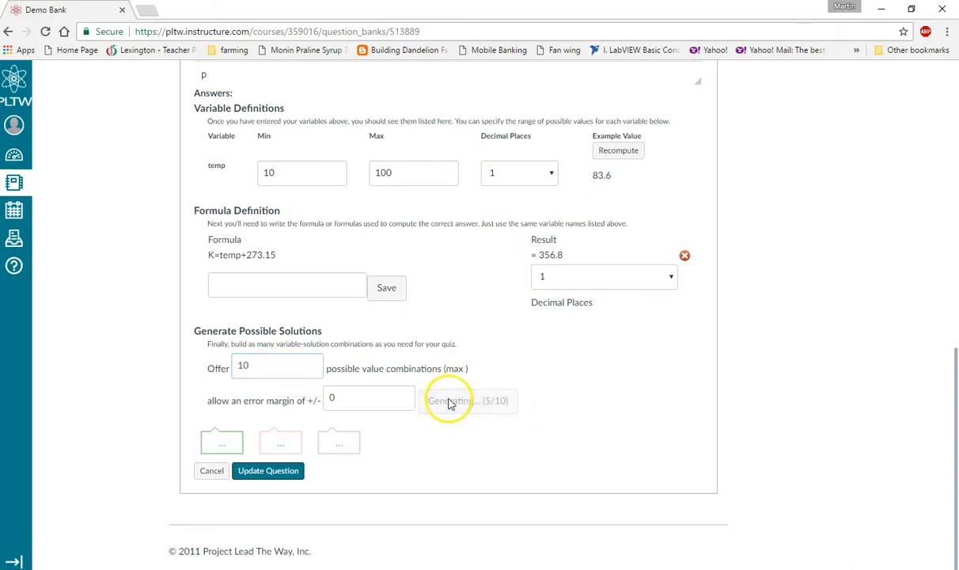
{"action": "scroll", "coordinate": [603, 435], "scroll_direction": "down", "scroll_amount": 5}
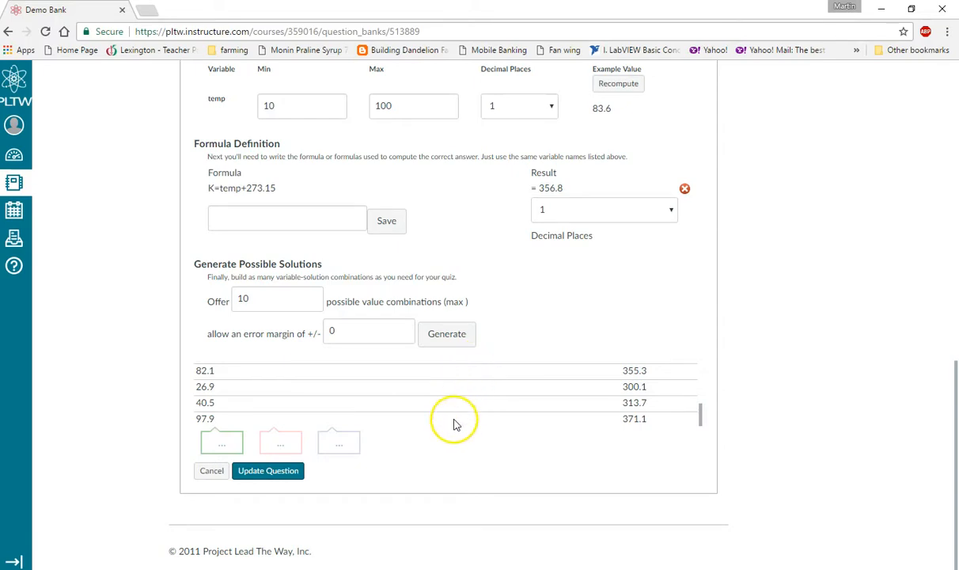
{"action": "left_click", "coordinate": [272, 473]}
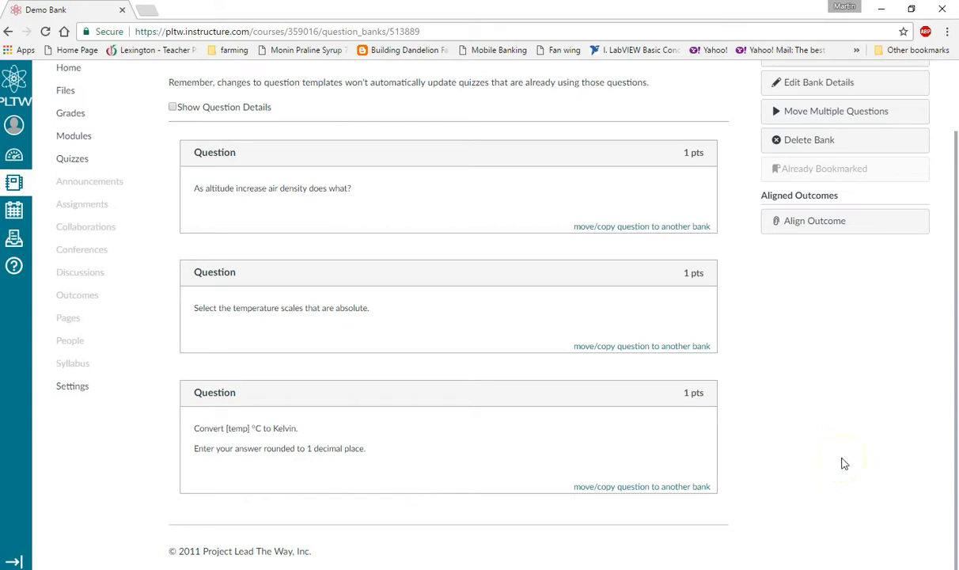
Create a new quiz in the course's quiz list and title it "My Demo Quiz".
{"action": "scroll", "coordinate": [831, 446], "scroll_direction": "up", "scroll_amount": 1}
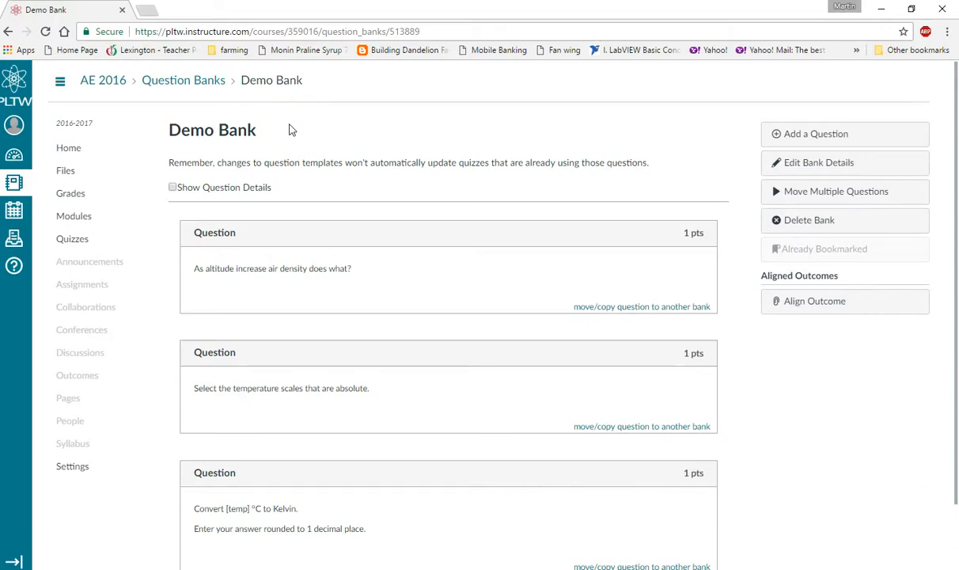
{"action": "left_click", "coordinate": [73, 238]}
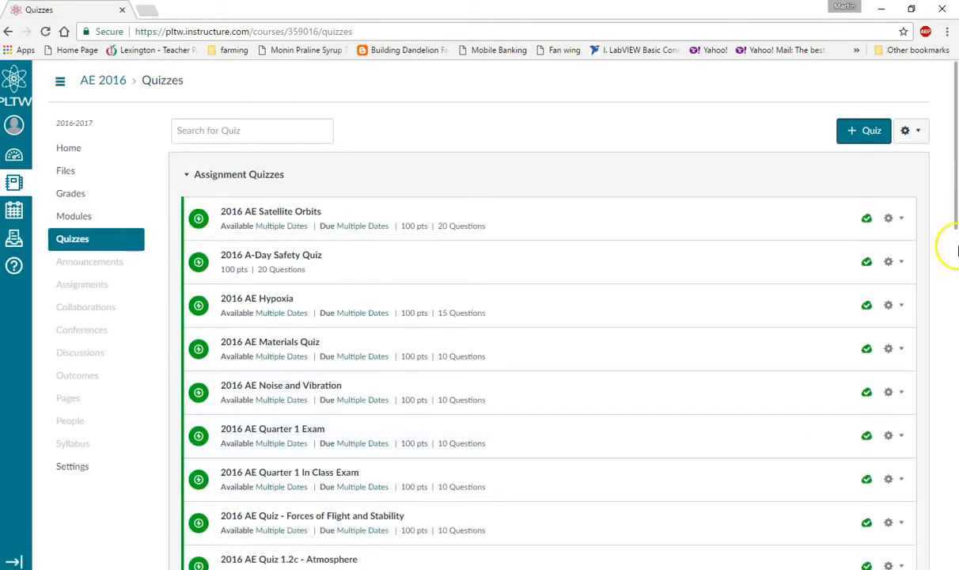
{"action": "right_click", "coordinate": [918, 231]}
{"action": "left_click", "coordinate": [863, 131]}
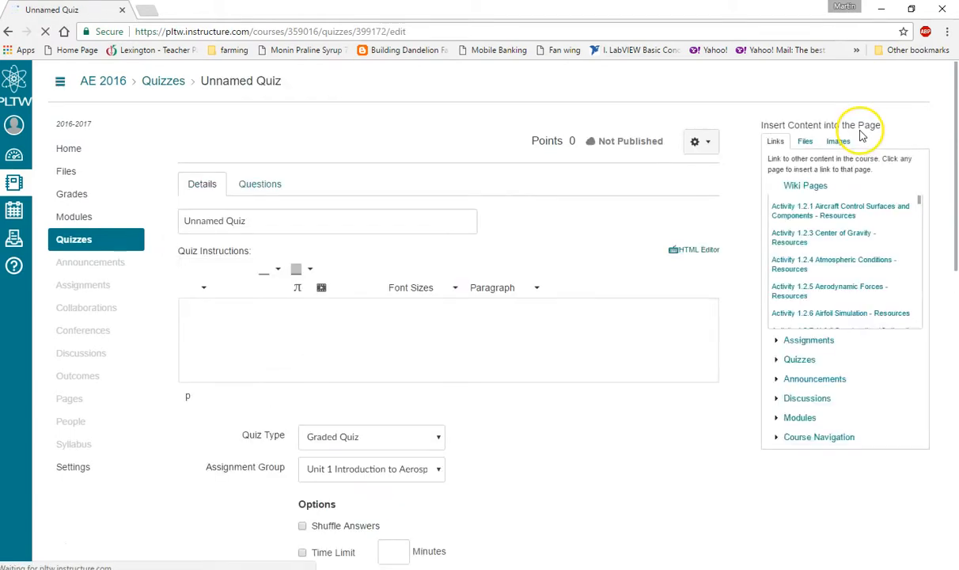
{"action": "left_click_drag", "start_coordinate": [299, 221], "coordinate": [117, 217]}
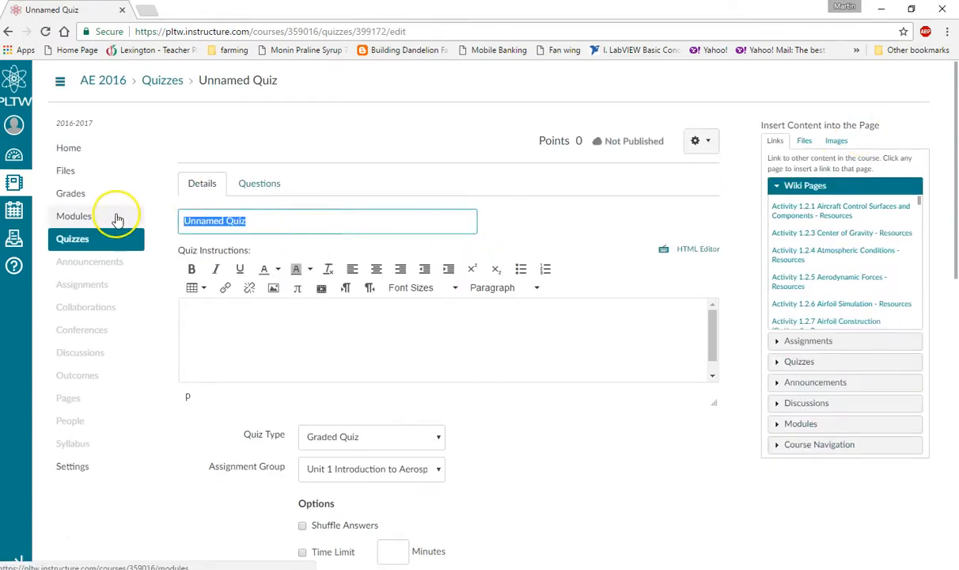
{"action": "type", "text": "My Demo"}
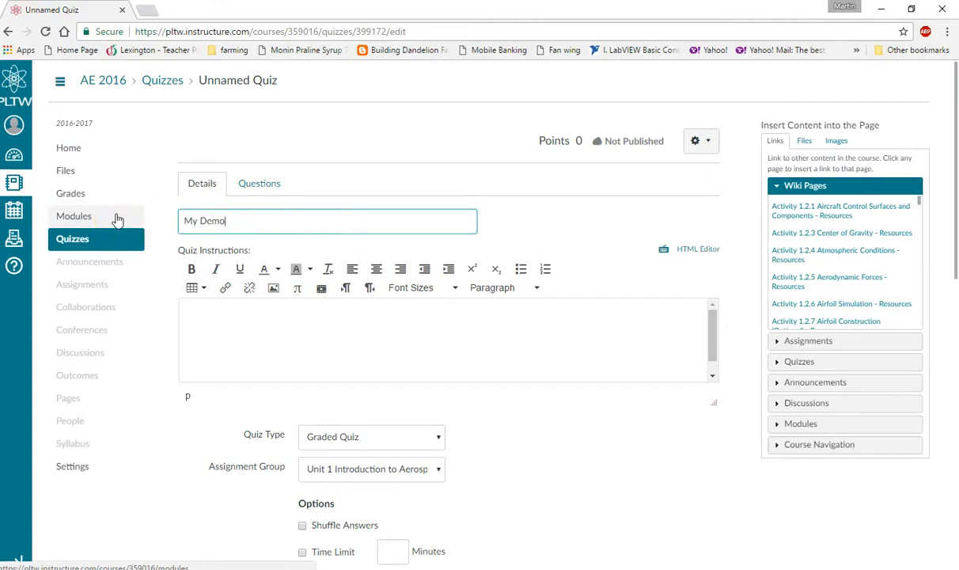
{"action": "type", "text": " Quiz"}
Write the quiz instructions "Answer the following questions." followed by a second line reading "Recall,".
{"action": "left_click", "coordinate": [223, 319]}
{"action": "type", "text": "E"}
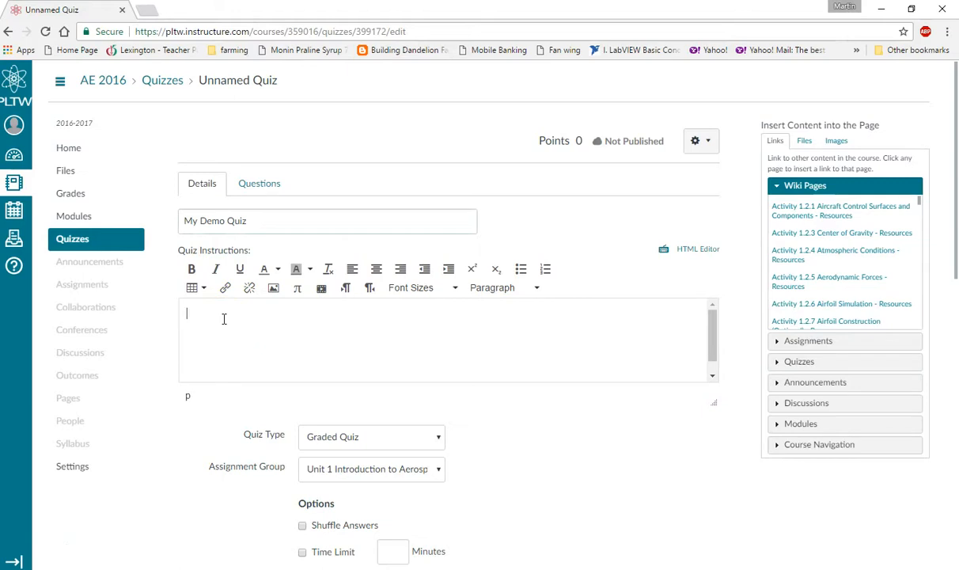
{"action": "type", "text": "nser th"}
{"action": "key", "text": "BackSpace"}
{"action": "key", "text": "BackSpace"}
{"action": "type", "text": "wer the following questions."}
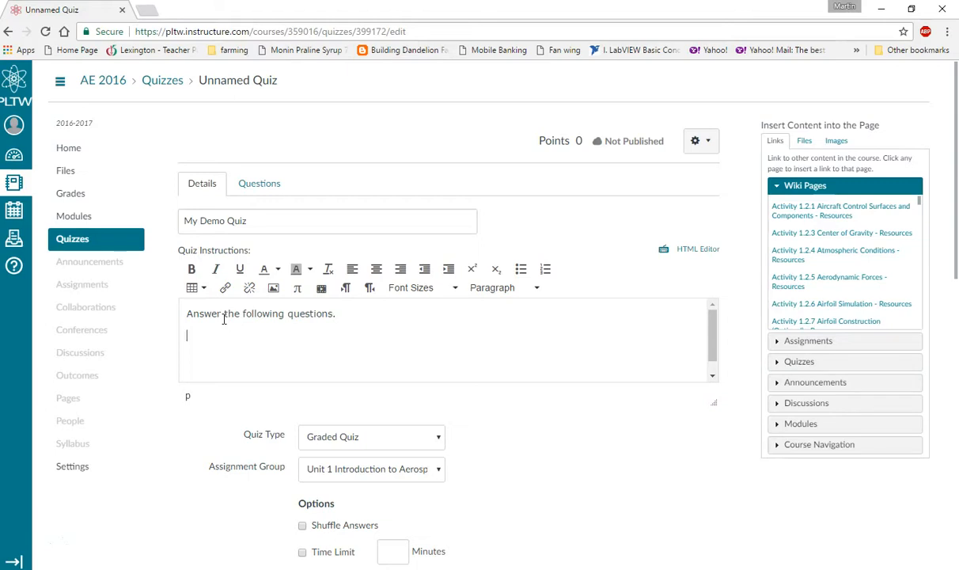
{"action": "key", "text": "Return"}
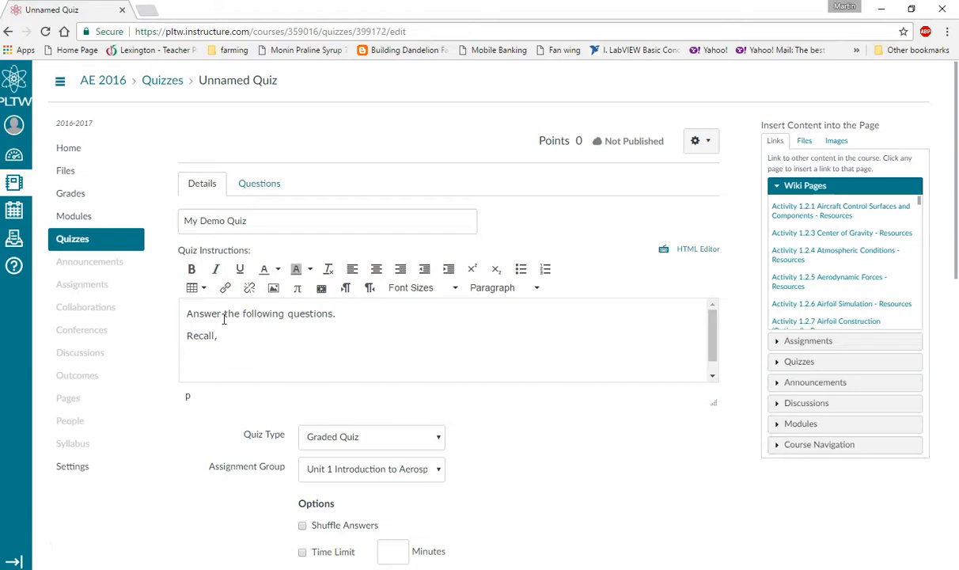
Insert the equation K = C + 273.15 below "Recall," in the quiz instructions.
{"action": "left_click", "coordinate": [298, 290]}
{"action": "left_click", "coordinate": [336, 287]}
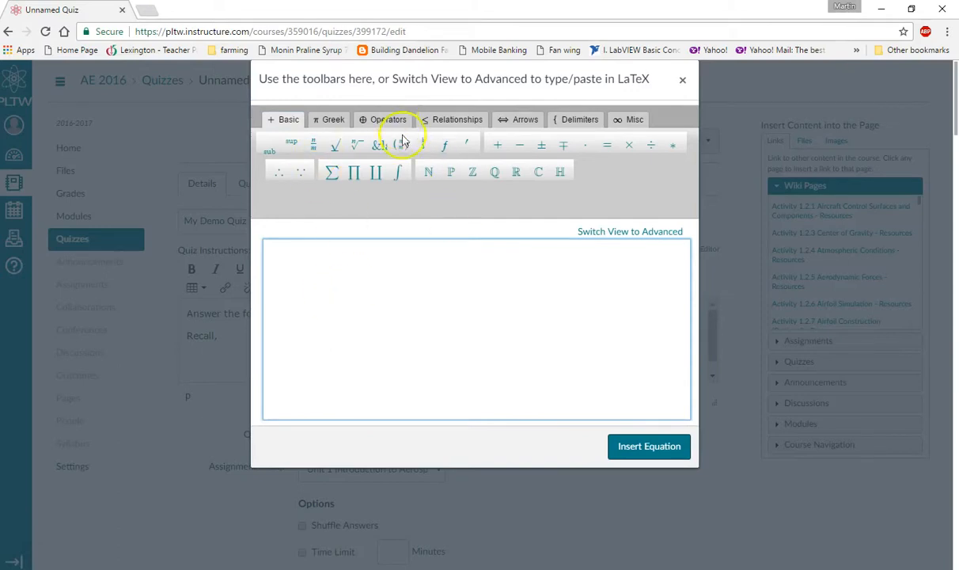
{"action": "left_click", "coordinate": [433, 311]}
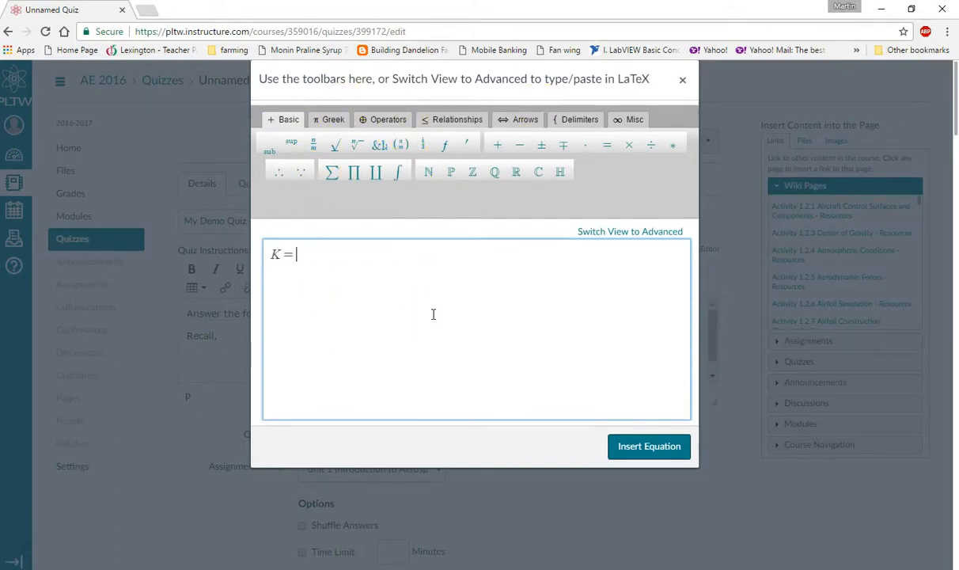
{"action": "type", "text": "K = C + 273.15"}
{"action": "left_click", "coordinate": [638, 444]}
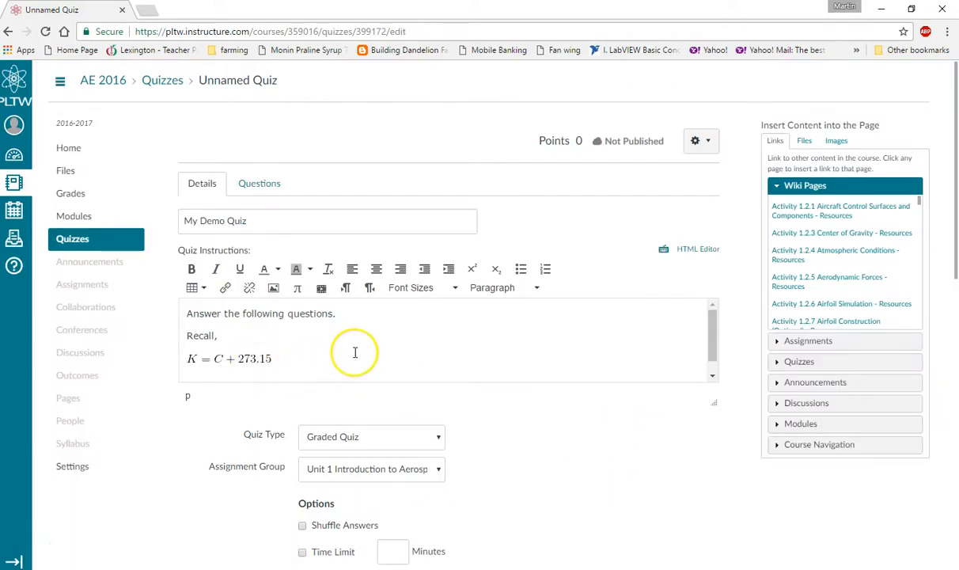
{"action": "left_click", "coordinate": [366, 328]}
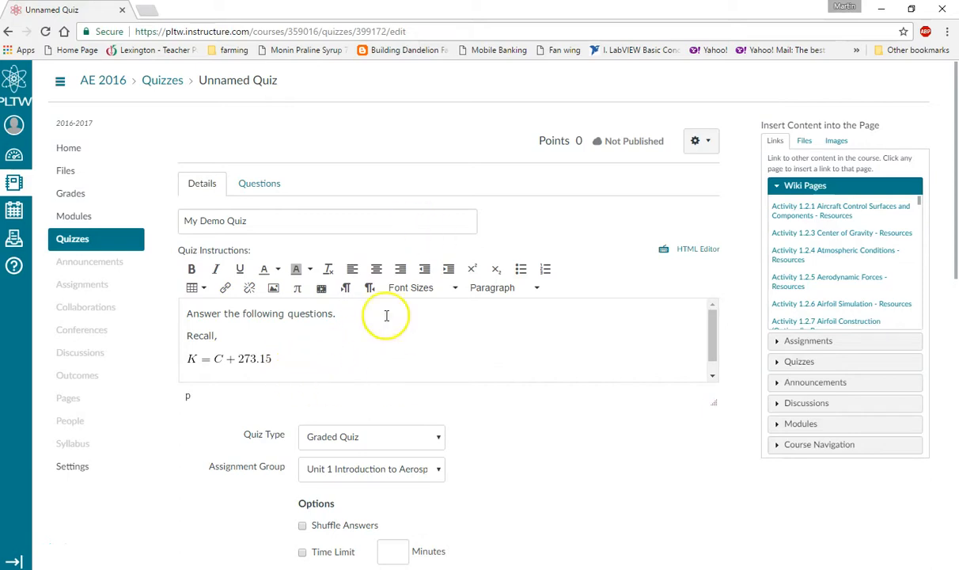
{"action": "left_click_drag", "start_coordinate": [711, 336], "coordinate": [718, 354]}
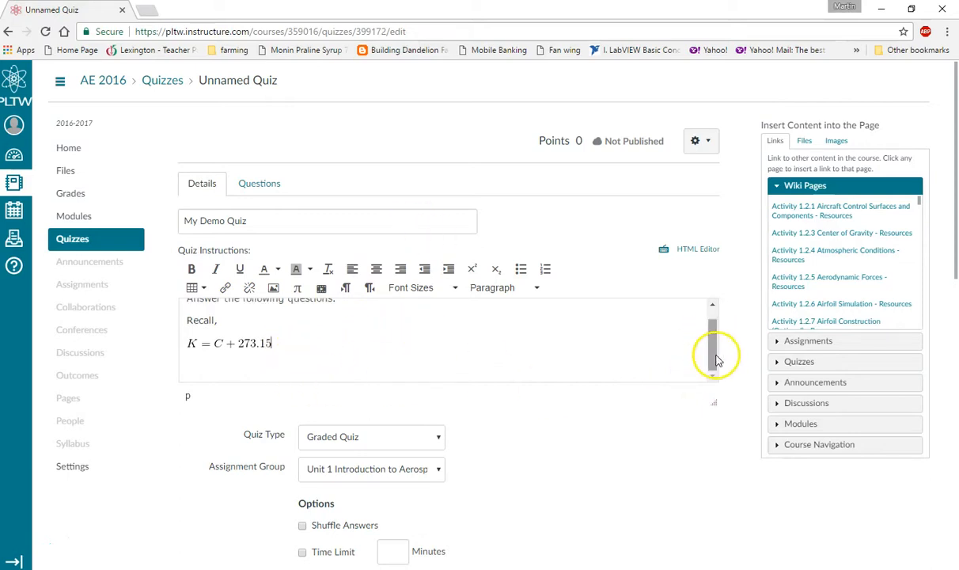
Enable shuffled answers for the quiz and set a time limit of 5 minutes.
{"action": "scroll", "coordinate": [490, 461], "scroll_direction": "down", "scroll_amount": 3}
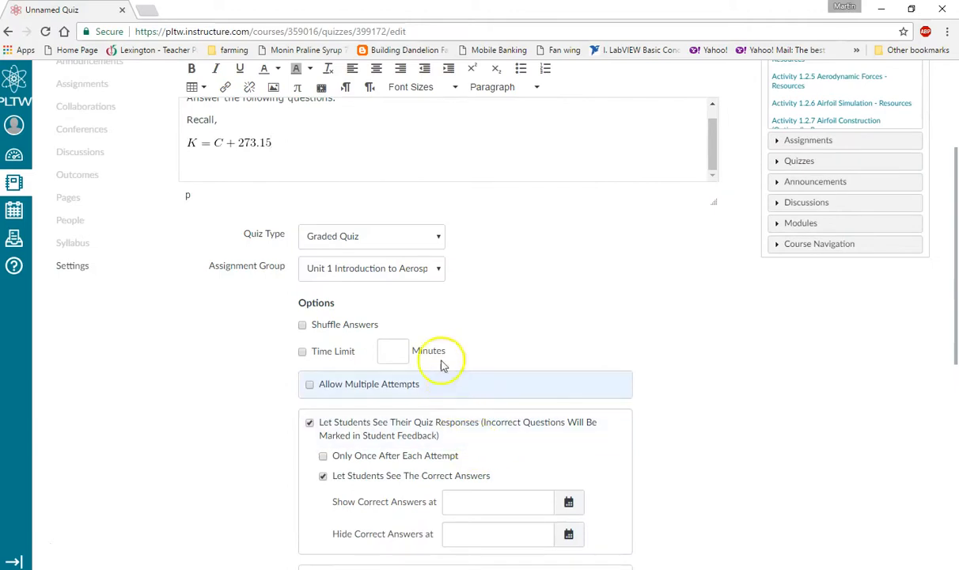
{"action": "left_click", "coordinate": [303, 326]}
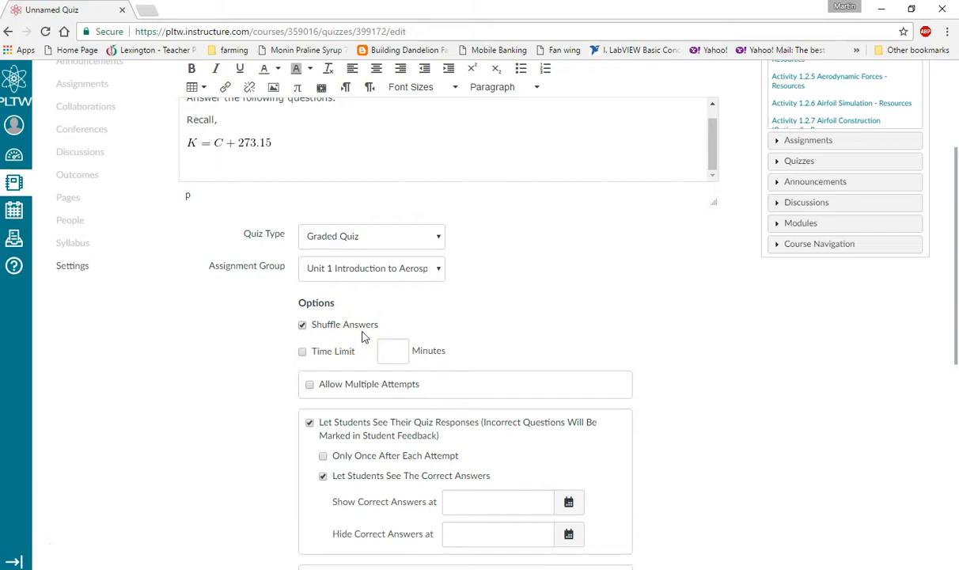
{"action": "left_click", "coordinate": [302, 351]}
{"action": "left_click", "coordinate": [384, 350]}
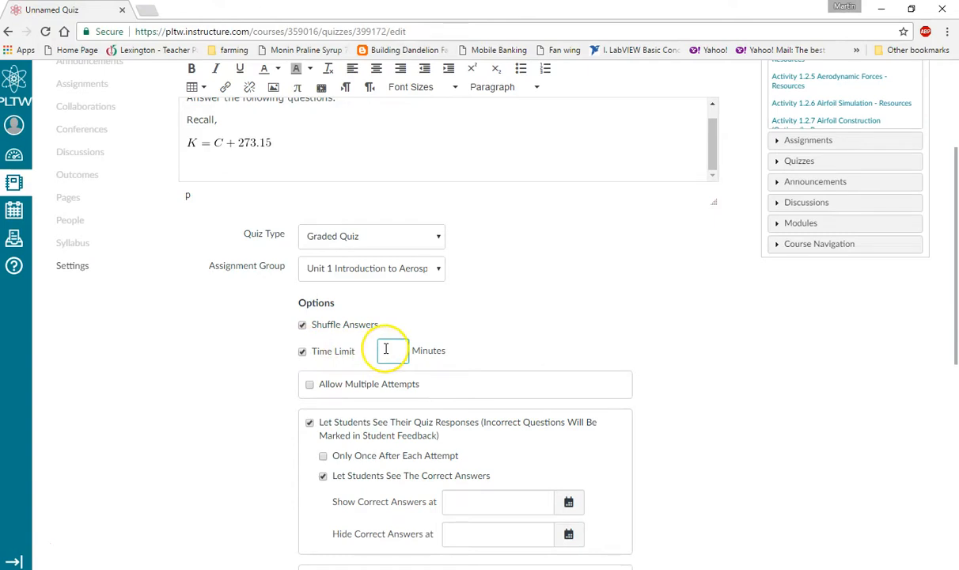
{"action": "left_click", "coordinate": [517, 335]}
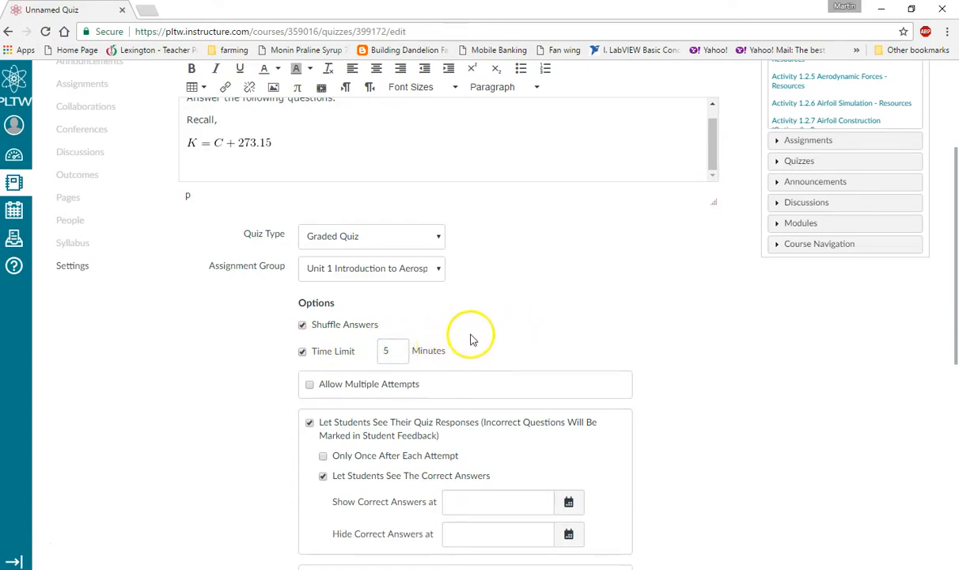
Allow multiple attempts on the quiz, with Highest as the quiz score to keep.
{"action": "left_click", "coordinate": [310, 385]}
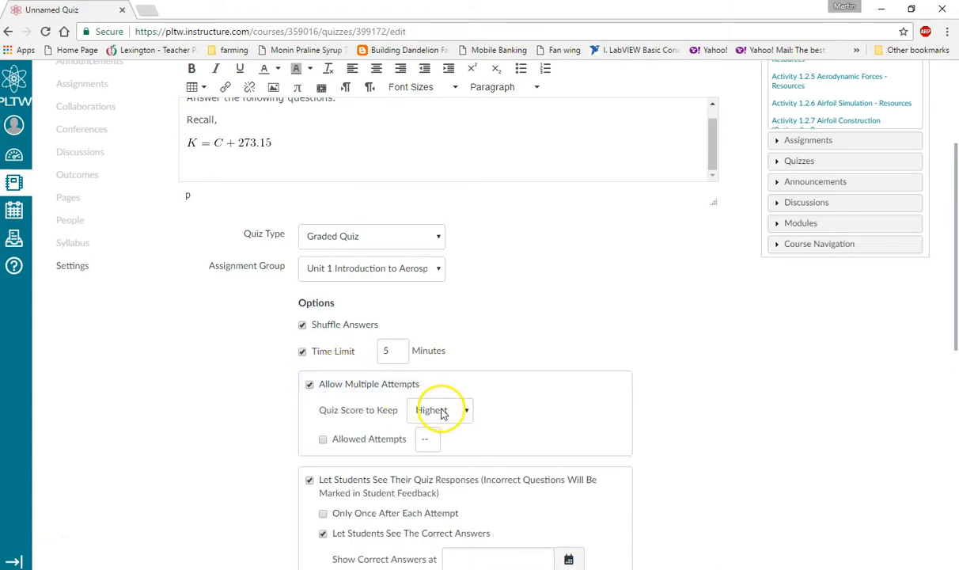
{"action": "left_click", "coordinate": [472, 413]}
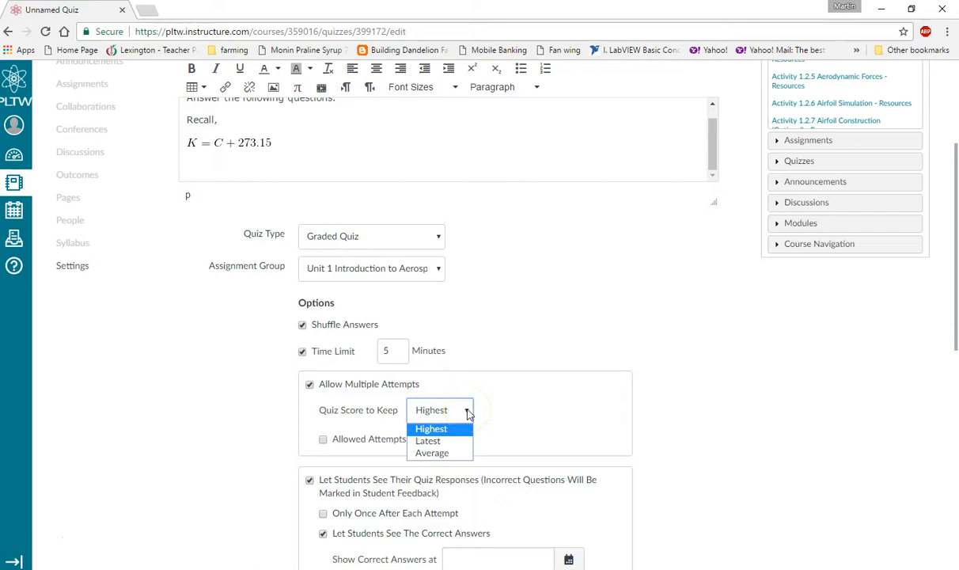
{"action": "left_click", "coordinate": [469, 411]}
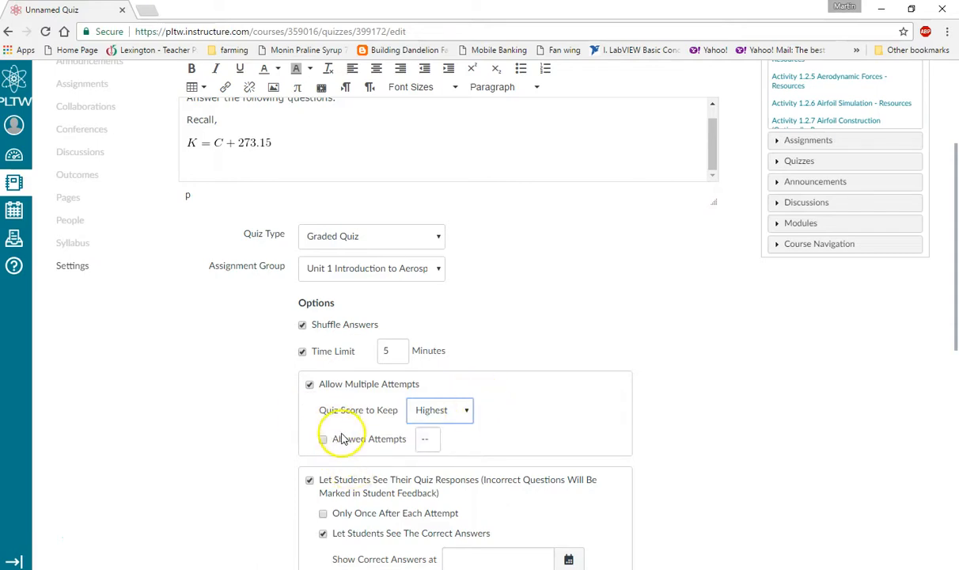
Let students see their quiz responses but not the correct answers, and show one question at a time with questions locked after answering.
{"action": "scroll", "coordinate": [657, 475], "scroll_direction": "down", "scroll_amount": 3}
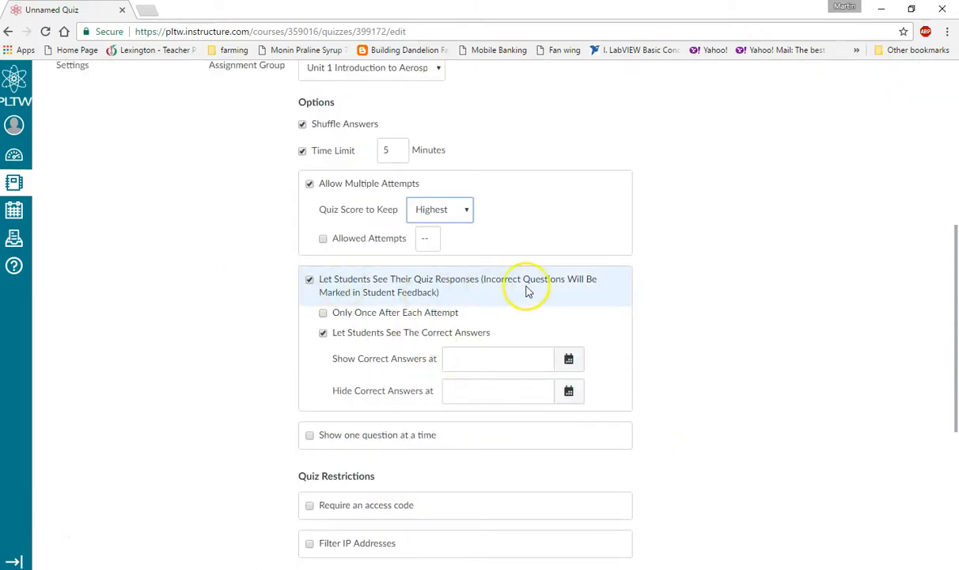
{"action": "left_click", "coordinate": [310, 282]}
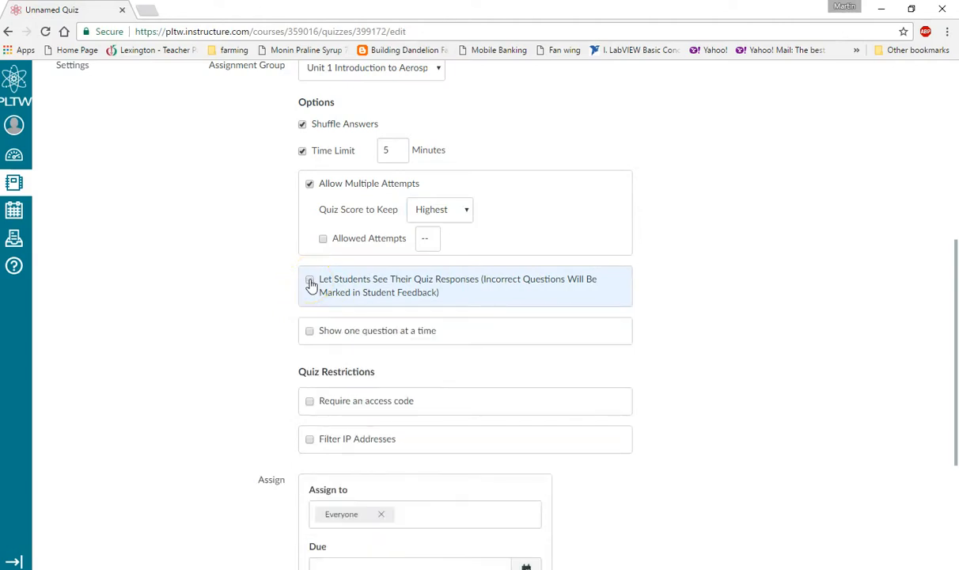
{"action": "left_click", "coordinate": [309, 282]}
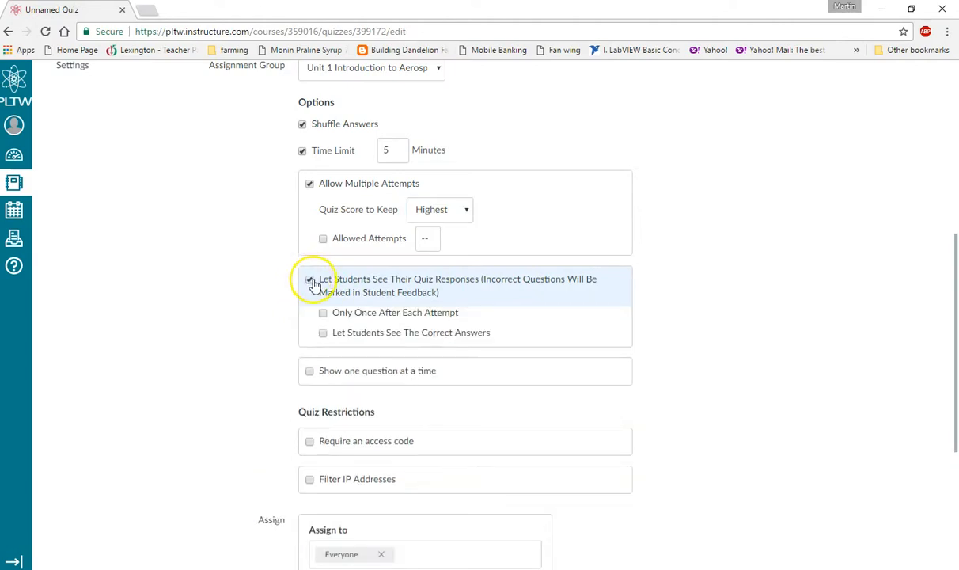
{"action": "left_click", "coordinate": [310, 372]}
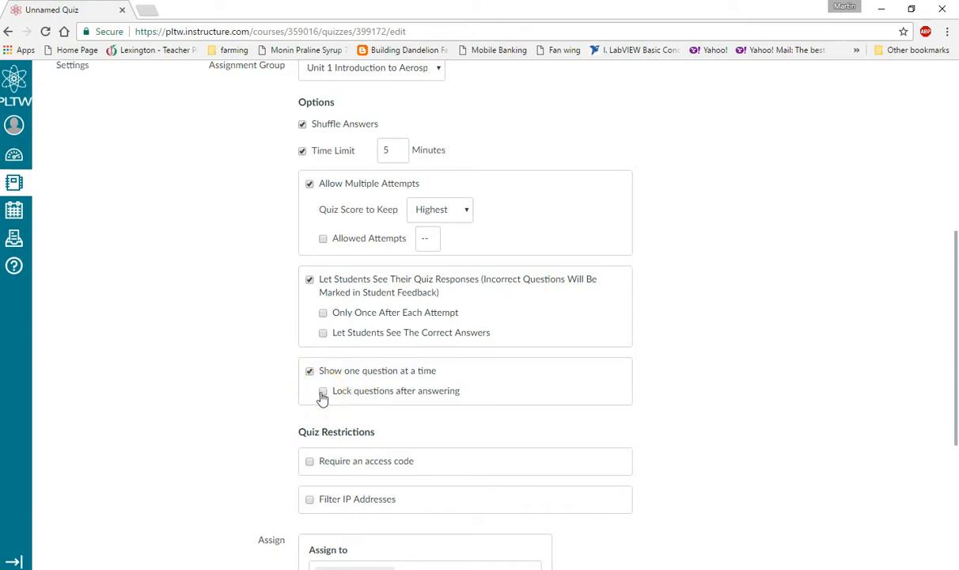
{"action": "left_click", "coordinate": [321, 393]}
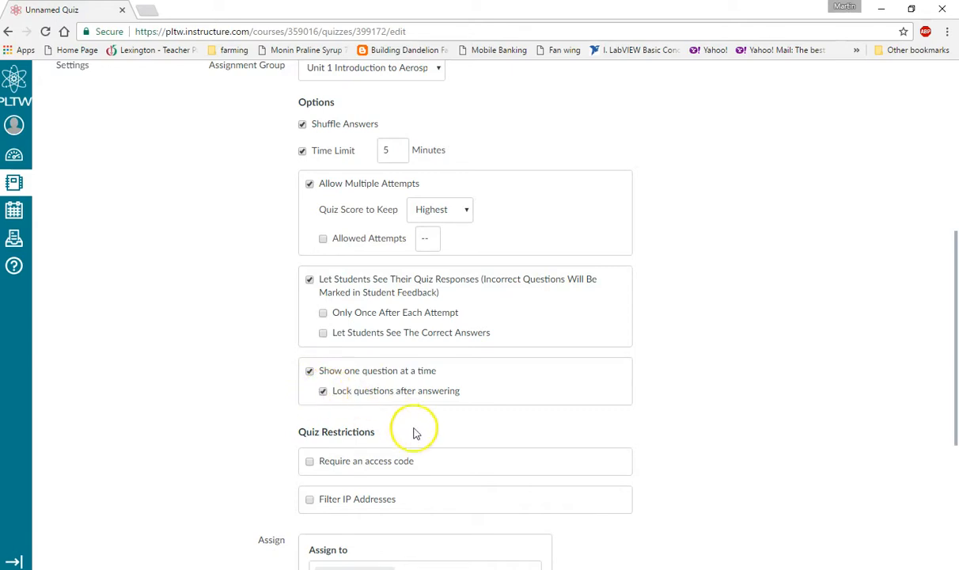
Keep the quiz assigned to Everyone and set its due date to Apr 28, 2017 at 11:59pm.
{"action": "scroll", "coordinate": [467, 439], "scroll_direction": "down", "scroll_amount": 3}
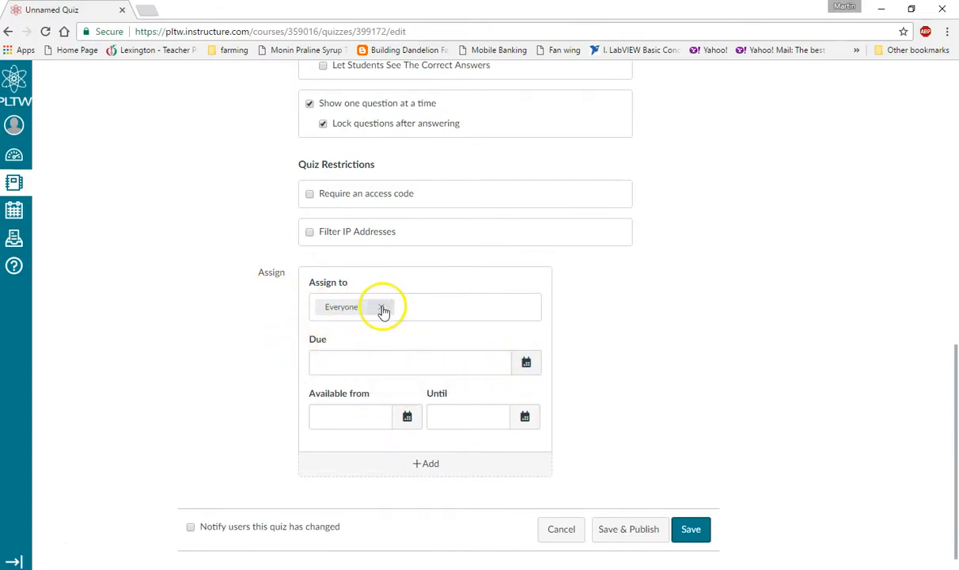
{"action": "left_click", "coordinate": [425, 305]}
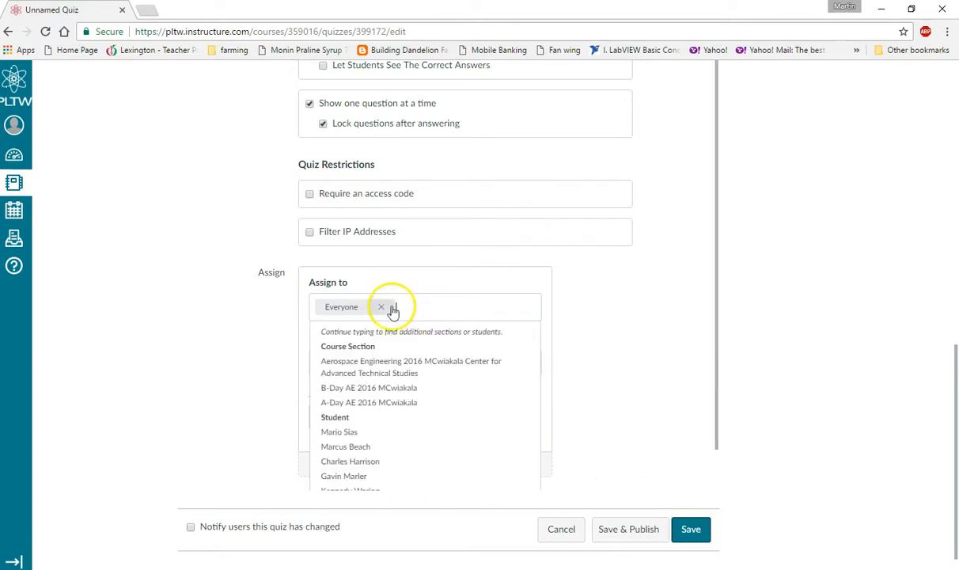
{"action": "left_click", "coordinate": [662, 371]}
{"action": "left_click", "coordinate": [527, 364]}
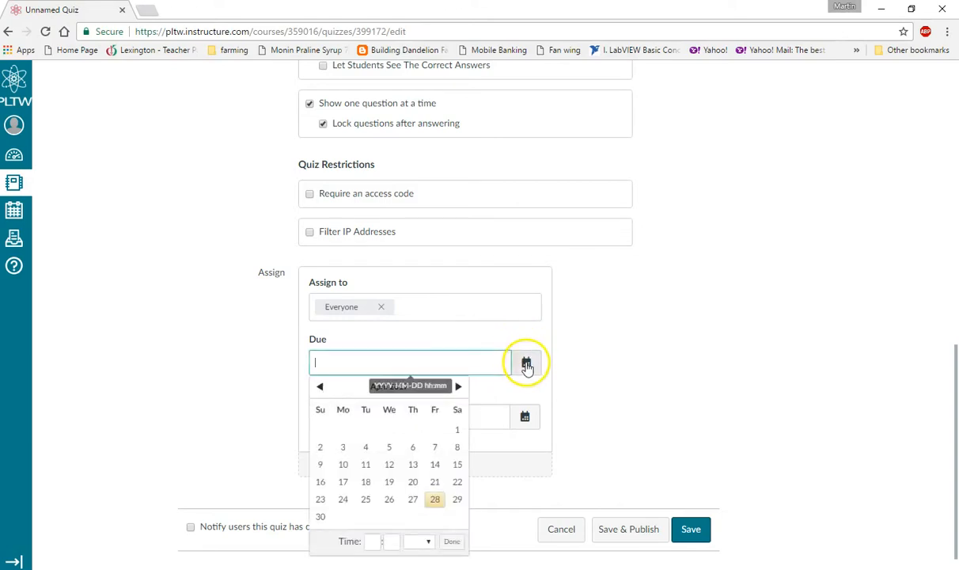
{"action": "left_click", "coordinate": [435, 499]}
{"action": "left_click", "coordinate": [674, 396]}
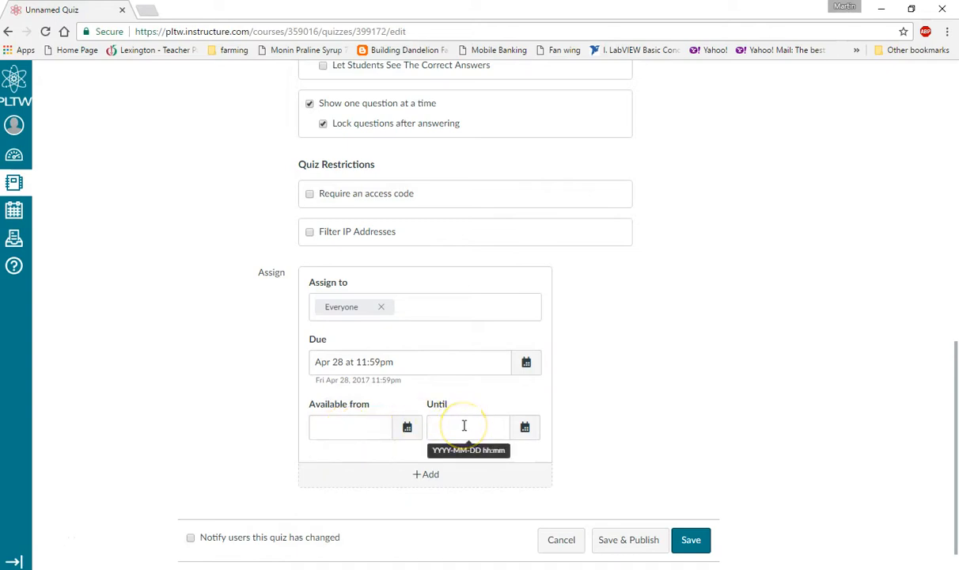
Set the quiz's availability end date to Apr 28, 2017 at 11:59pm.
{"action": "left_click", "coordinate": [524, 427]}
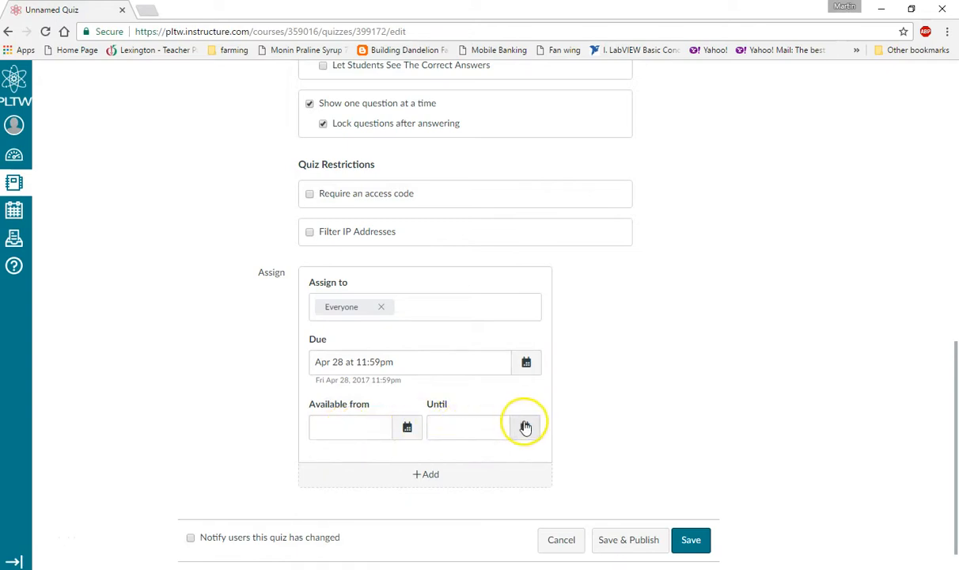
{"action": "left_click", "coordinate": [553, 358]}
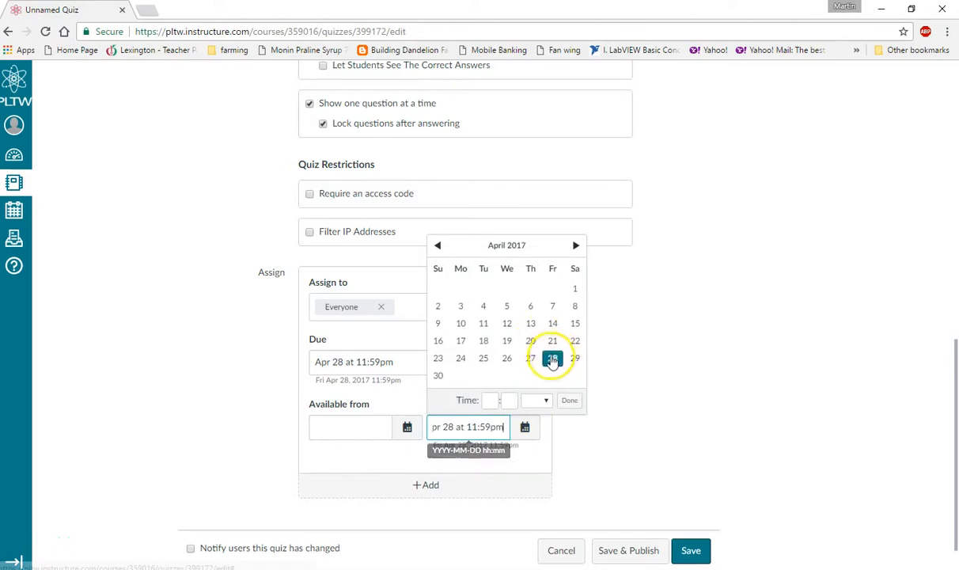
{"action": "left_click", "coordinate": [569, 400]}
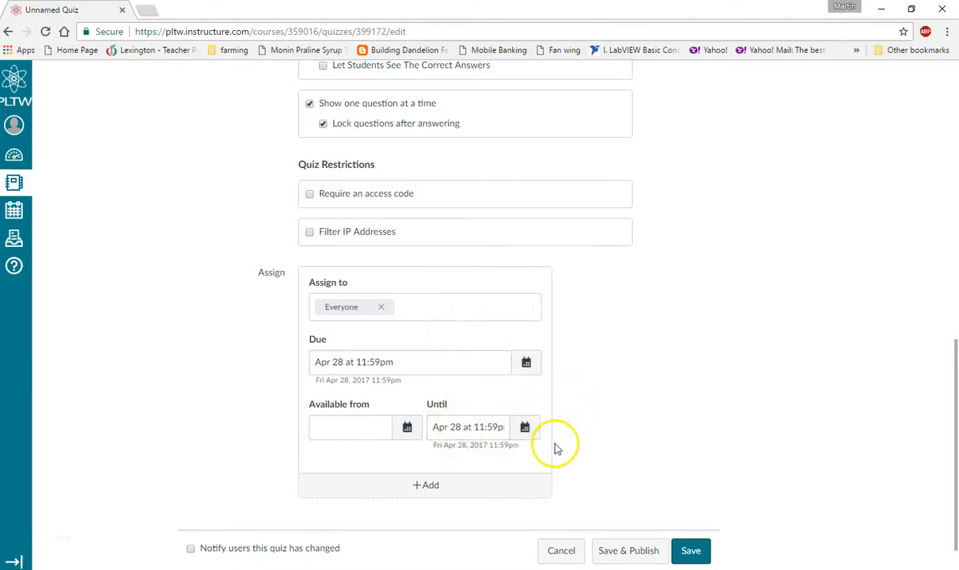
Add a new question group to the quiz and link it to the Demo Bank question bank.
{"action": "scroll", "coordinate": [625, 400], "scroll_direction": "up", "scroll_amount": 5}
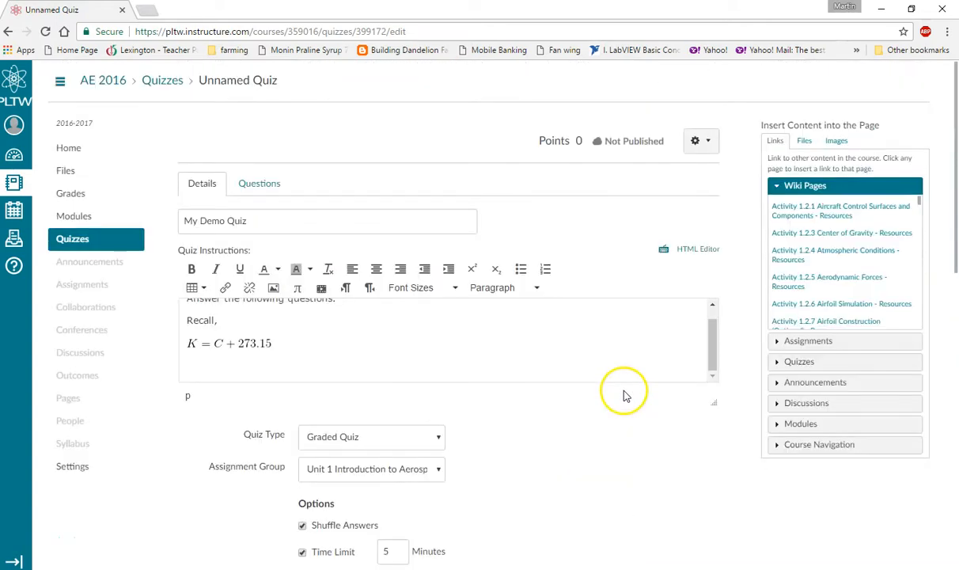
{"action": "left_click", "coordinate": [270, 185]}
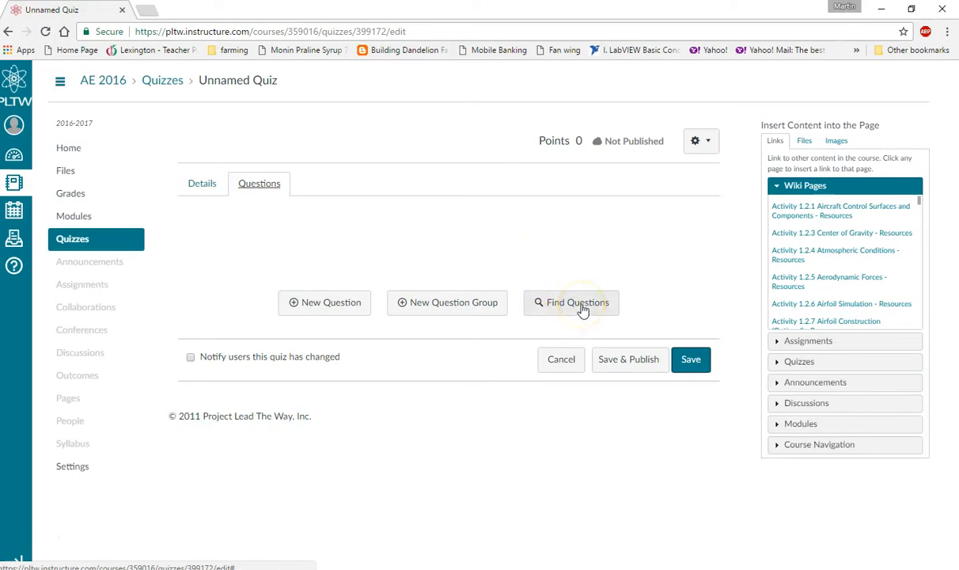
{"action": "left_click", "coordinate": [424, 305]}
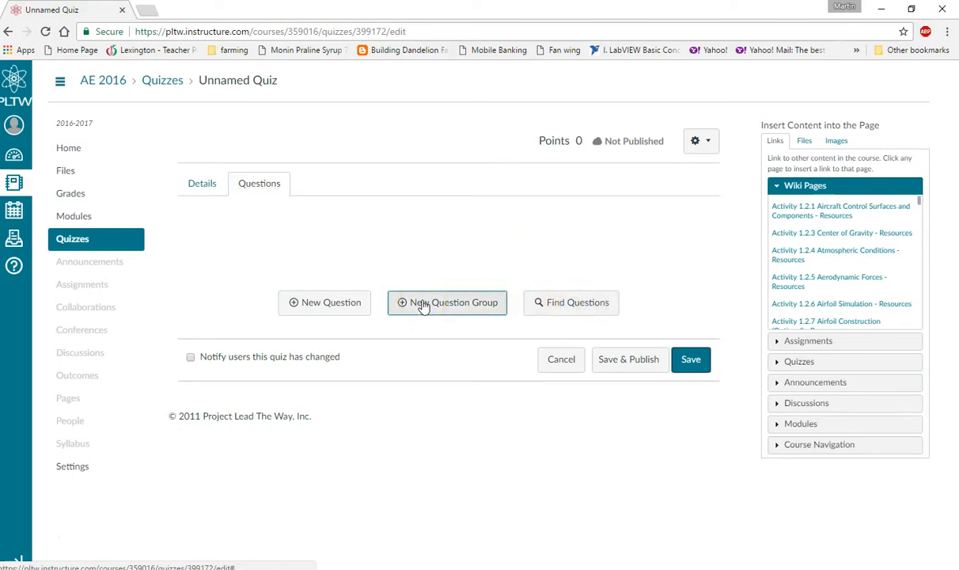
{"action": "left_click", "coordinate": [250, 264]}
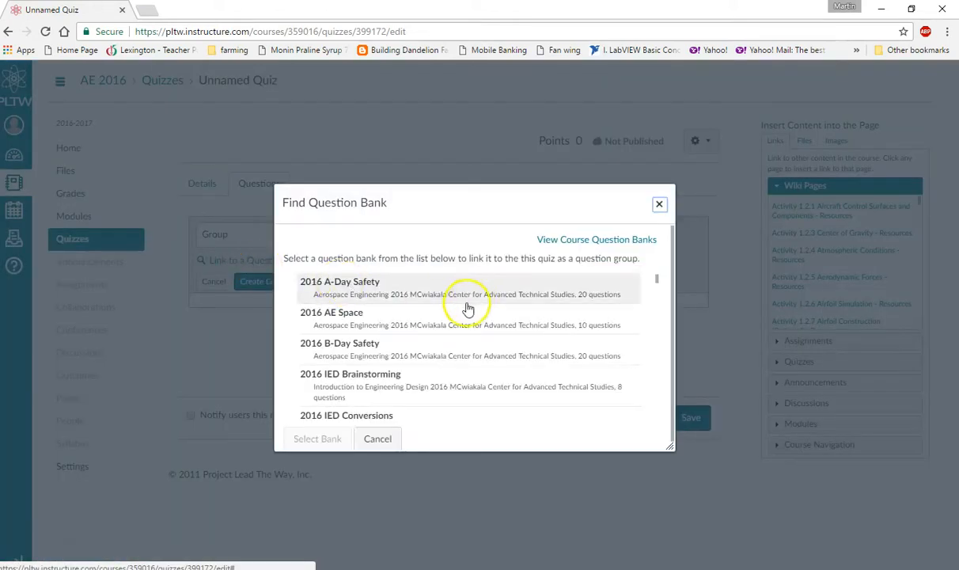
{"action": "scroll", "coordinate": [427, 324], "scroll_direction": "down", "scroll_amount": 5}
{"action": "scroll", "coordinate": [448, 345], "scroll_direction": "down", "scroll_amount": 10}
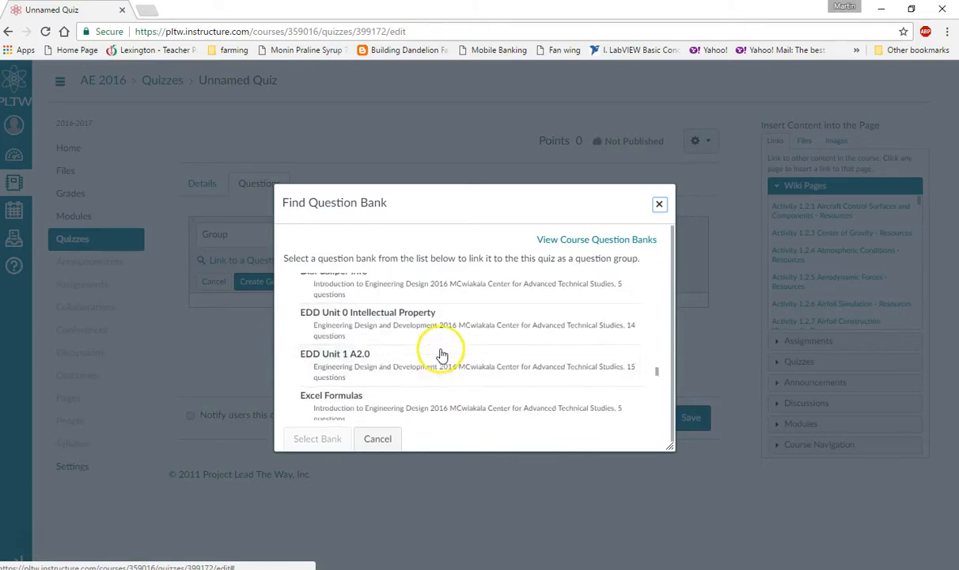
{"action": "scroll", "coordinate": [441, 352], "scroll_direction": "up", "scroll_amount": 5}
{"action": "scroll", "coordinate": [441, 352], "scroll_direction": "down", "scroll_amount": 1}
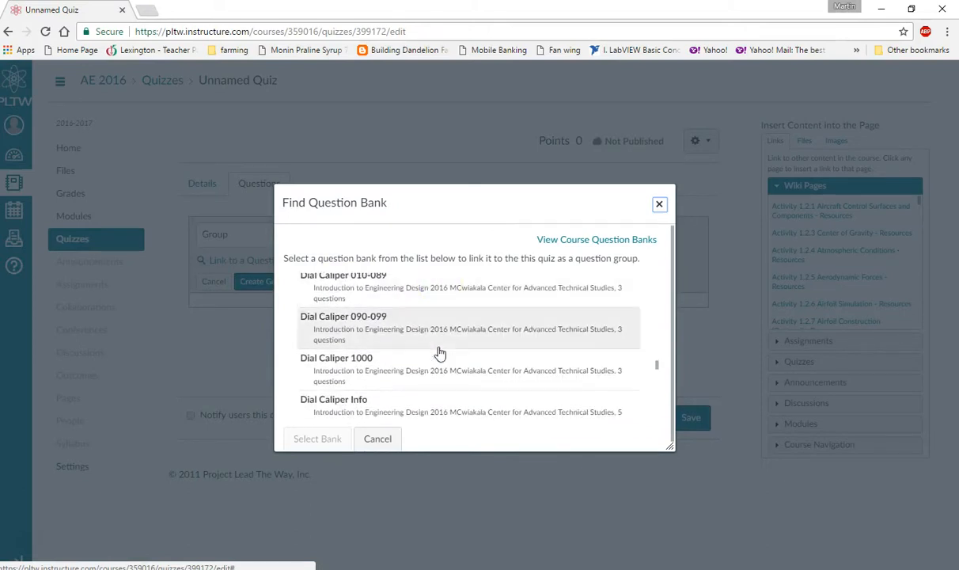
{"action": "scroll", "coordinate": [441, 352], "scroll_direction": "up", "scroll_amount": 2}
{"action": "scroll", "coordinate": [440, 352], "scroll_direction": "up", "scroll_amount": 1}
{"action": "scroll", "coordinate": [439, 352], "scroll_direction": "down", "scroll_amount": 1}
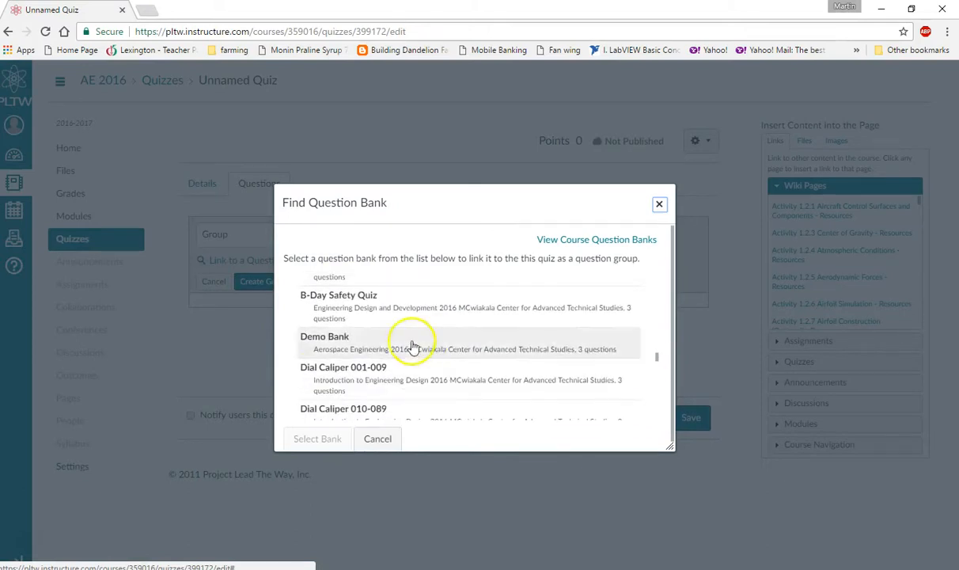
{"action": "left_click", "coordinate": [315, 347]}
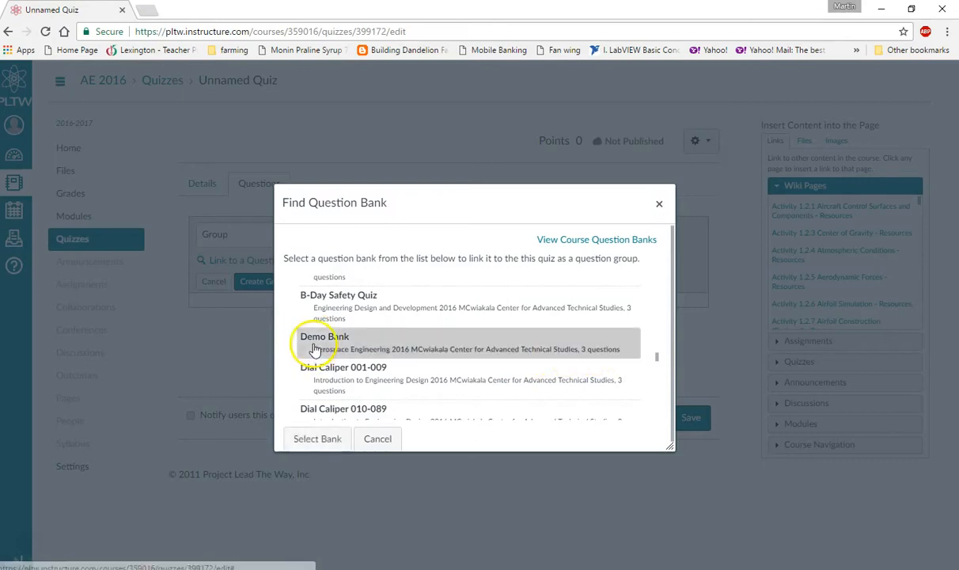
{"action": "left_click", "coordinate": [317, 439]}
Set the group to pick 3 questions at 33 points per question and create it.
{"action": "left_click", "coordinate": [377, 235]}
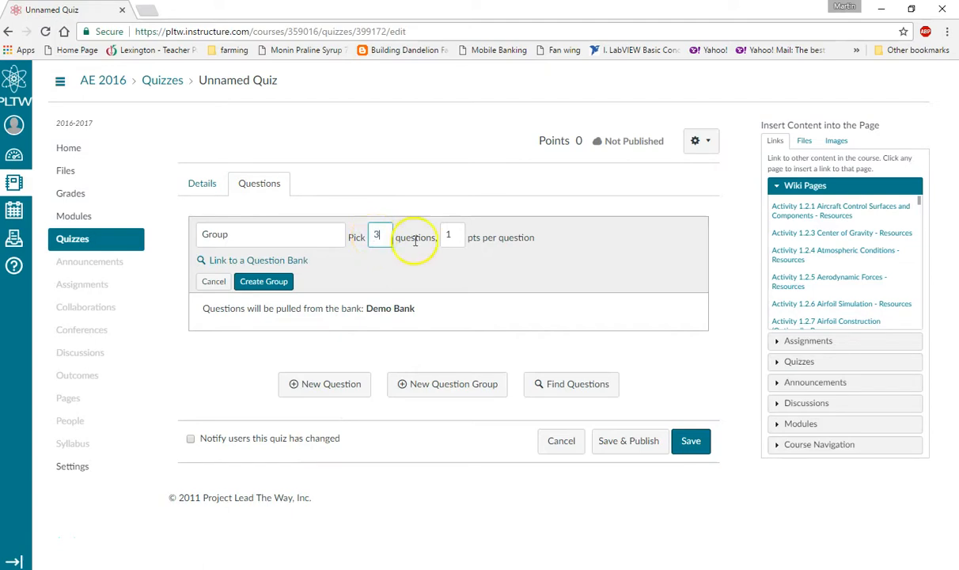
{"action": "key", "text": "Tab"}
{"action": "type", "text": "3"}
{"action": "key", "text": "ctrl+f"}
{"action": "type", "text": "3"}
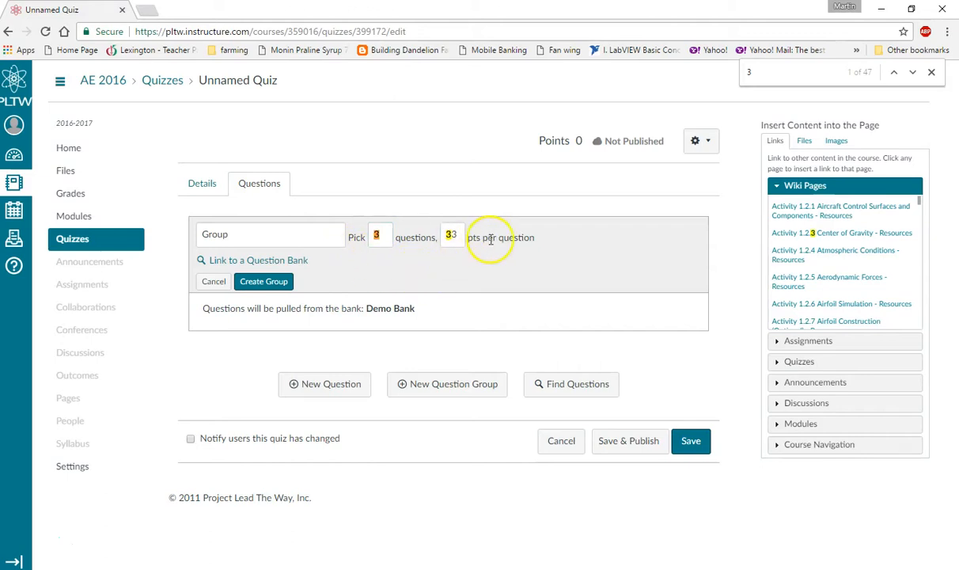
{"action": "left_click", "coordinate": [272, 281]}
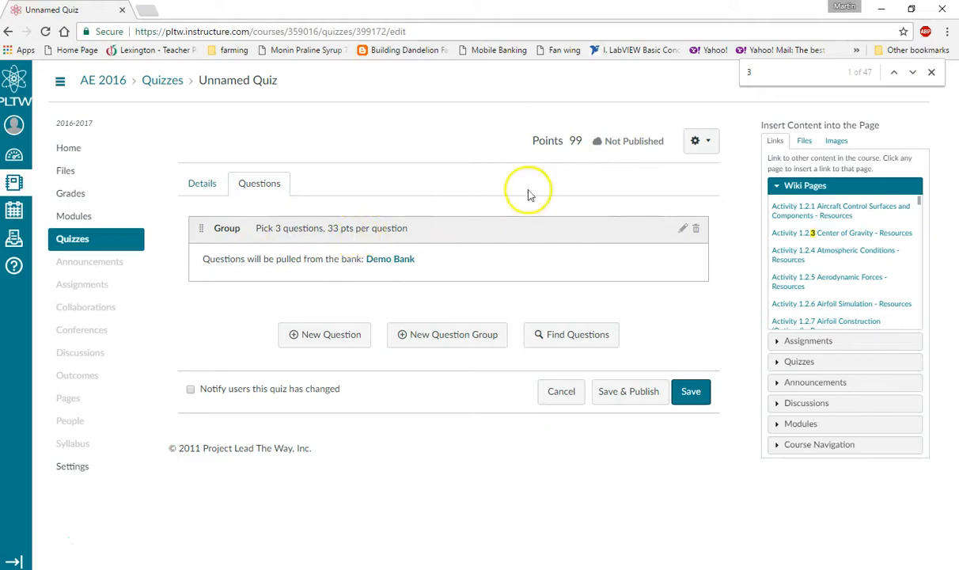
Save the quiz without publishing it and review its settings and dates summary.
{"action": "left_click", "coordinate": [697, 395]}
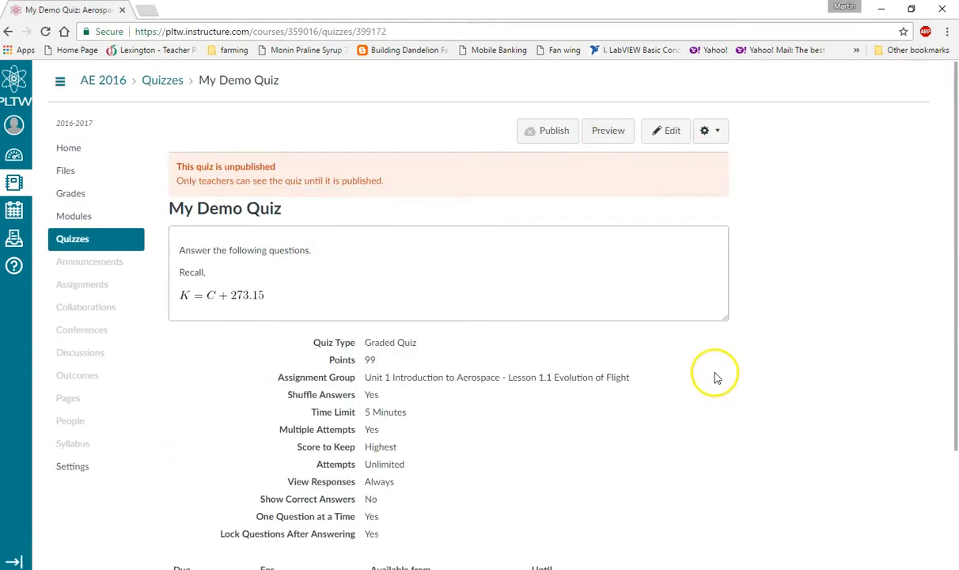
{"action": "scroll", "coordinate": [710, 378], "scroll_direction": "down", "scroll_amount": 3}
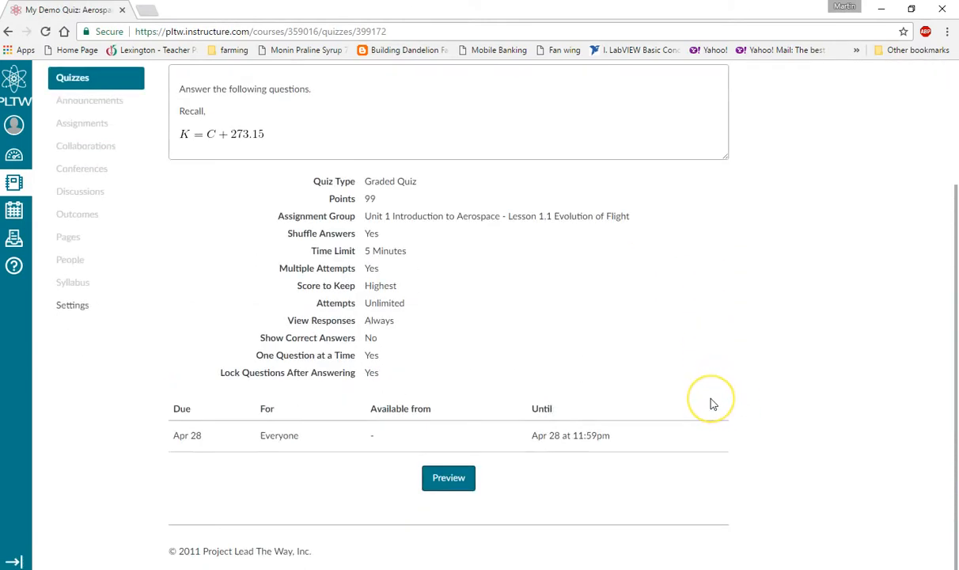
{"action": "scroll", "coordinate": [711, 391], "scroll_direction": "up", "scroll_amount": 3}
{"action": "scroll", "coordinate": [712, 404], "scroll_direction": "down", "scroll_amount": 2}
{"action": "scroll", "coordinate": [712, 404], "scroll_direction": "up", "scroll_amount": 2}
{"action": "left_click", "coordinate": [559, 338]}
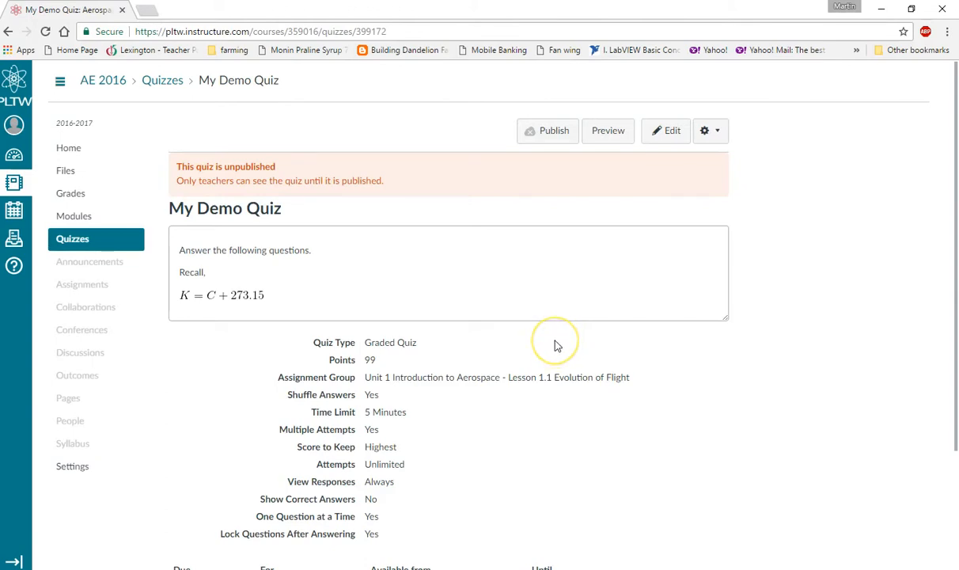
Begin a preview of the quiz, answer Question 1 with Decreases and go on to Question 2.
{"action": "left_click", "coordinate": [618, 139]}
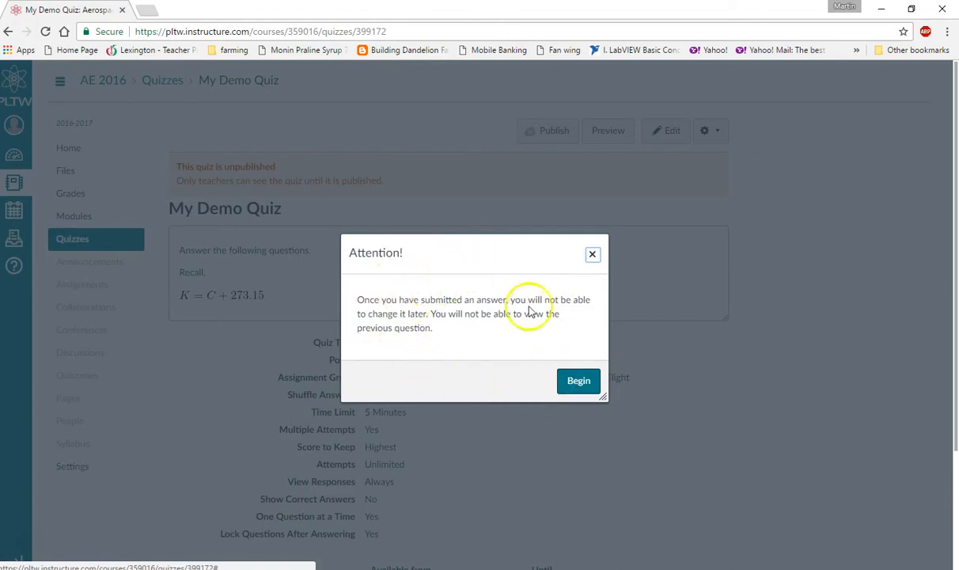
{"action": "left_click", "coordinate": [580, 382]}
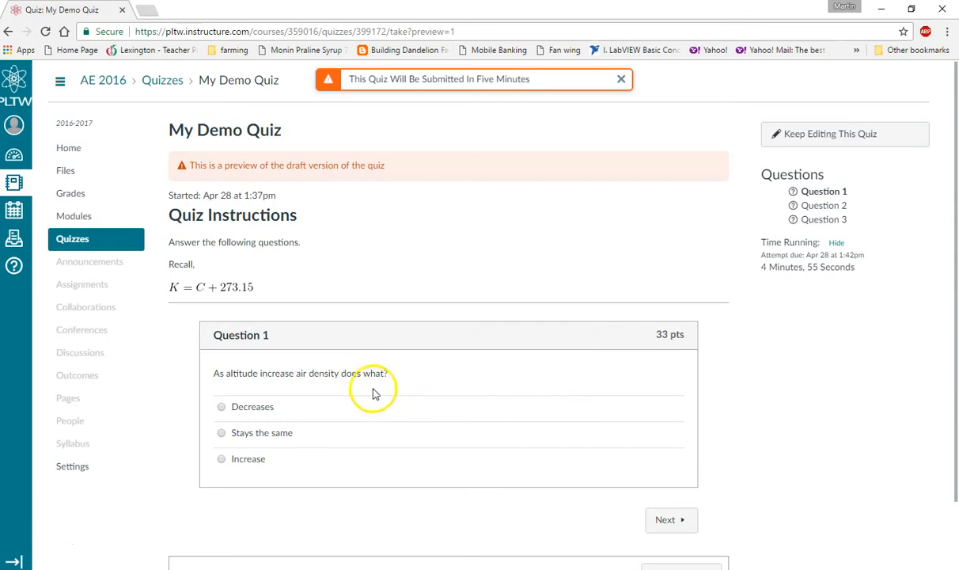
{"action": "left_click", "coordinate": [223, 408]}
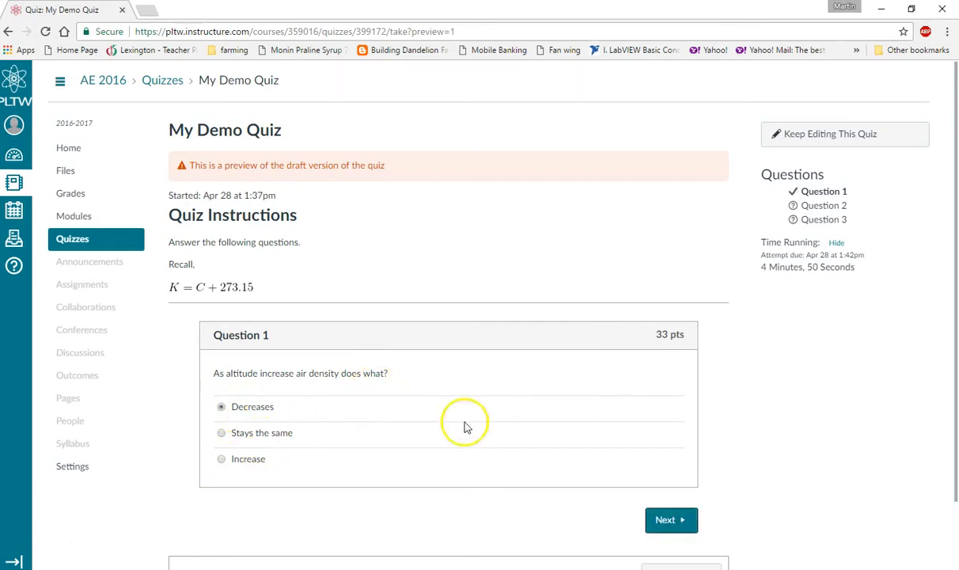
{"action": "left_click", "coordinate": [668, 522]}
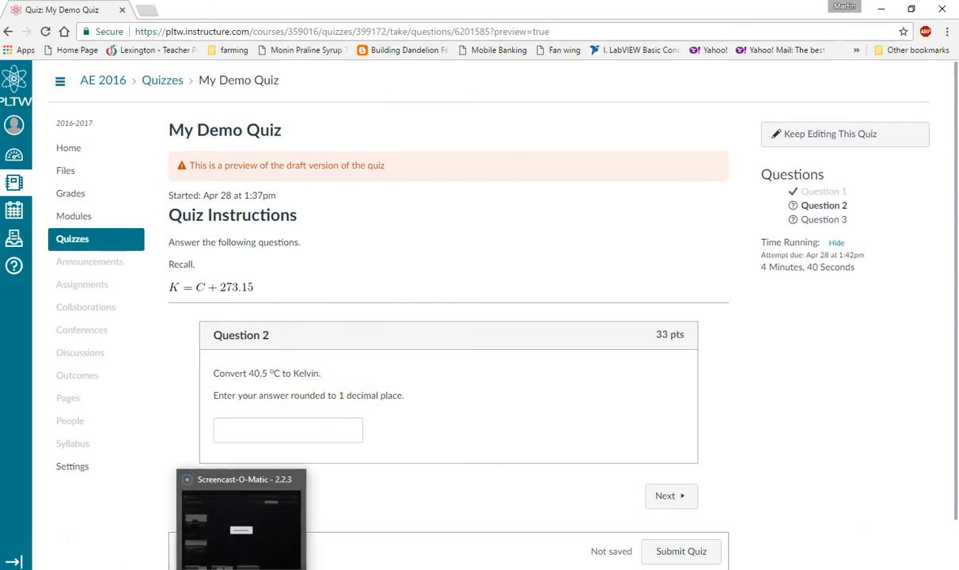
Copy 40.5 from Question 2 into cell D4 of a new blank Excel workbook and enter 273.15 in D5.
{"action": "double_click", "coordinate": [251, 372]}
{"action": "key", "text": "ctrl+c"}
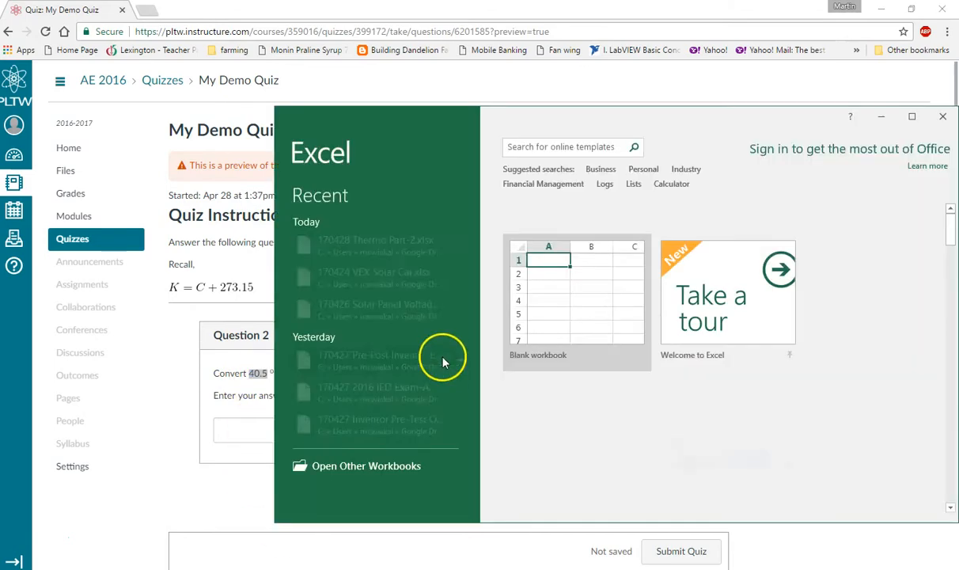
{"action": "left_click", "coordinate": [557, 270]}
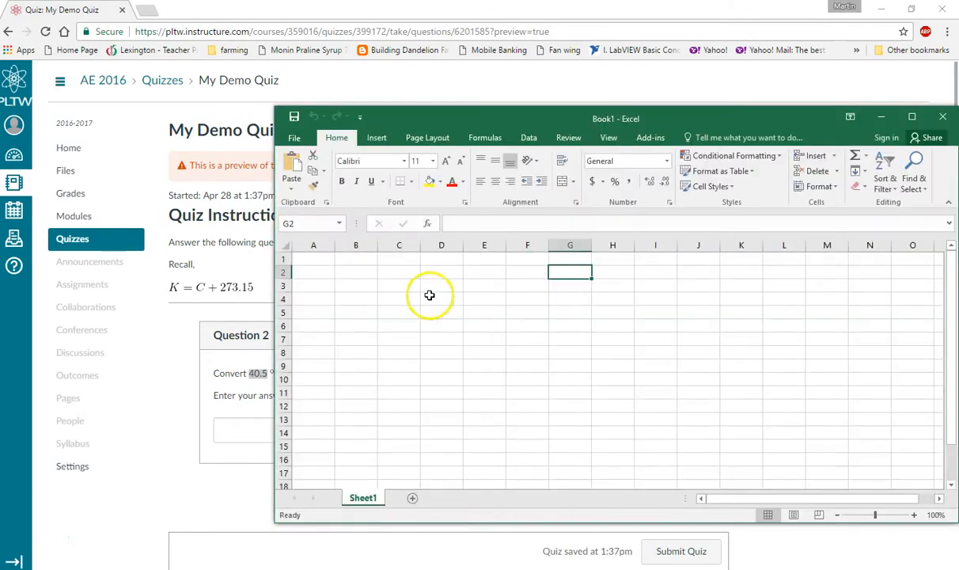
{"action": "left_click", "coordinate": [426, 297]}
{"action": "key", "text": "ctrl+v"}
{"action": "left_click", "coordinate": [443, 311]}
{"action": "type", "text": "2"}
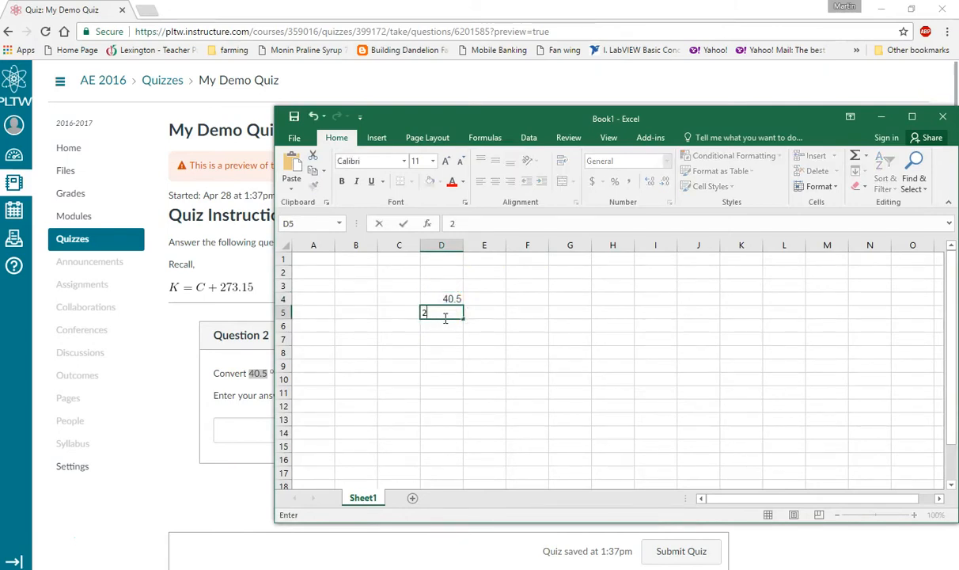
{"action": "type", "text": "73.15"}
{"action": "key", "text": "Return"}
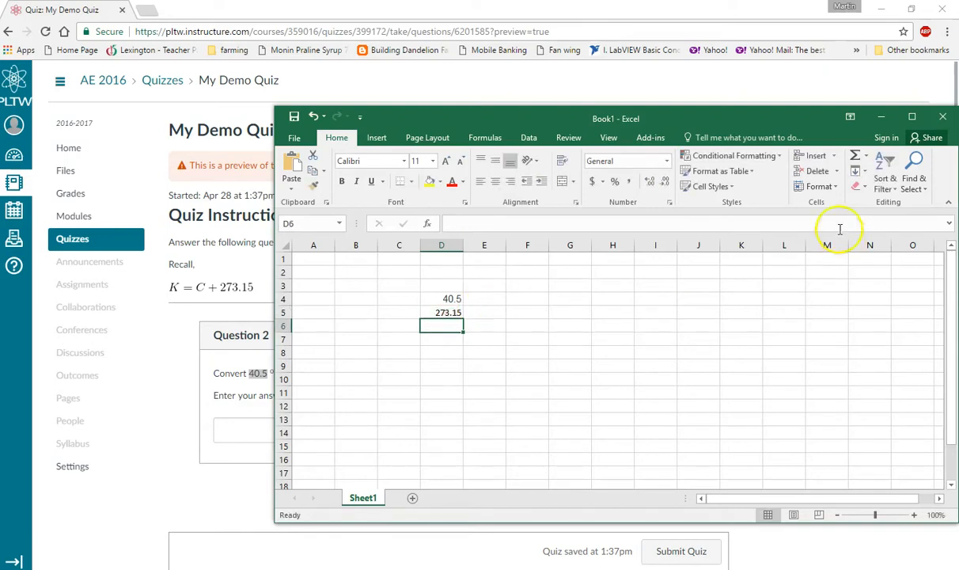
Add up D4:D5 with a SUM formula in cell D6.
{"action": "left_click", "coordinate": [856, 154]}
{"action": "key", "text": "Return"}
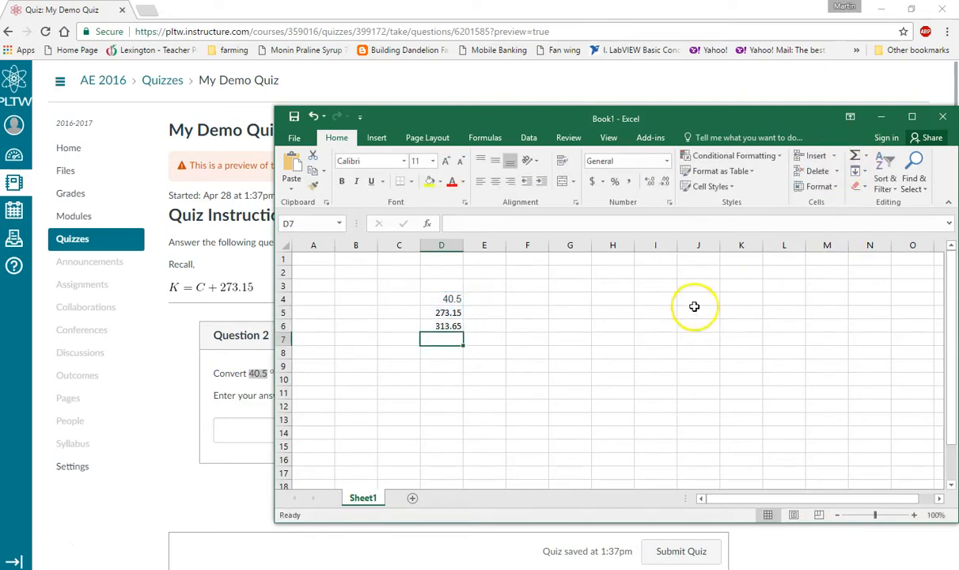
{"action": "left_click", "coordinate": [439, 327]}
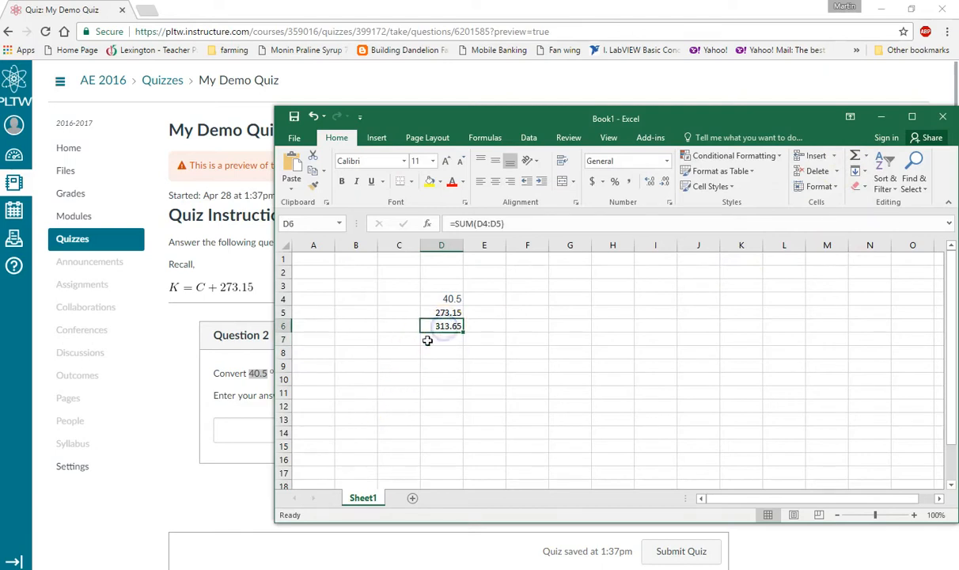
Back in the quiz preview in Chrome, answer Question 2 with 313.7 and go on to Question 3.
{"action": "left_click_drag", "start_coordinate": [406, 120], "coordinate": [530, 145]}
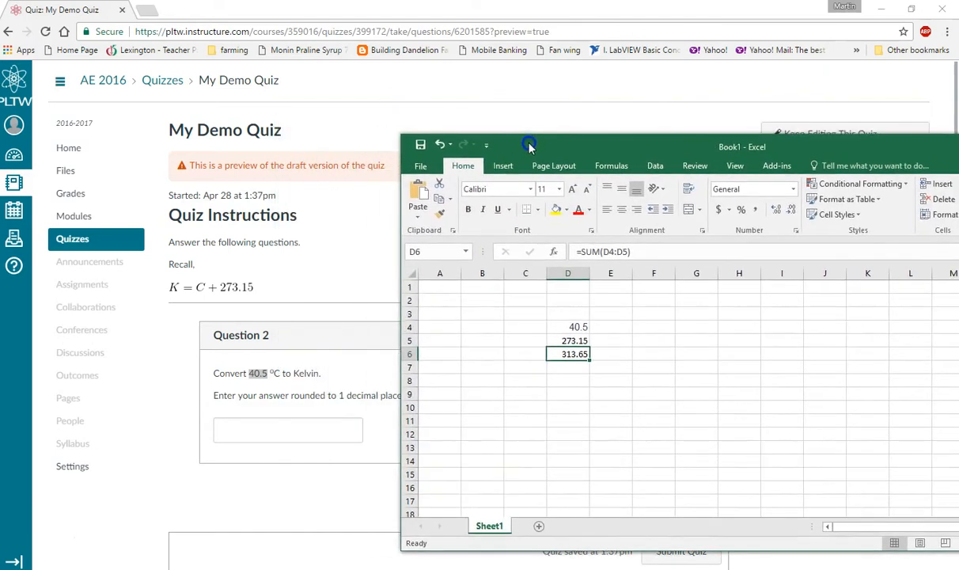
{"action": "left_click", "coordinate": [273, 433]}
{"action": "type", "text": "313.65"}
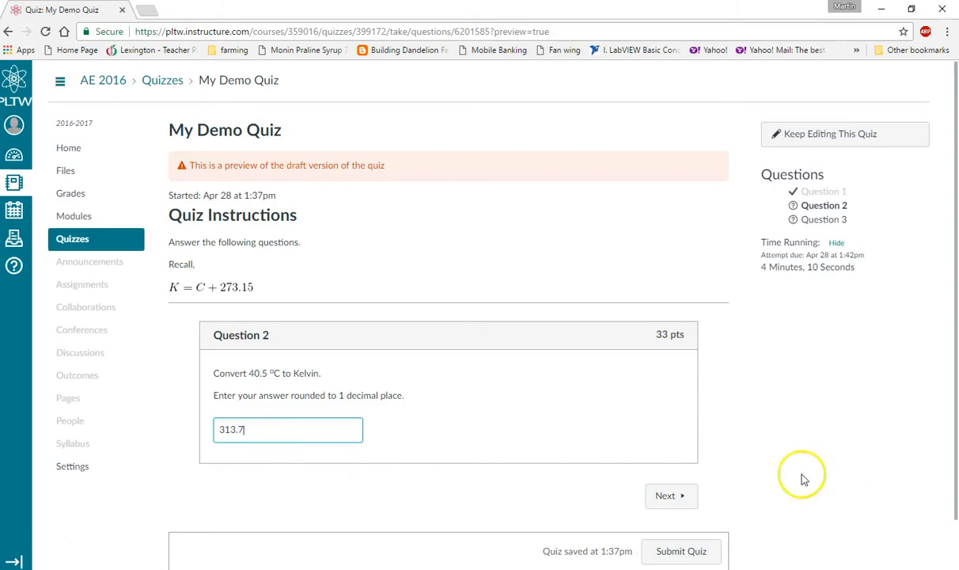
{"action": "left_click", "coordinate": [680, 499]}
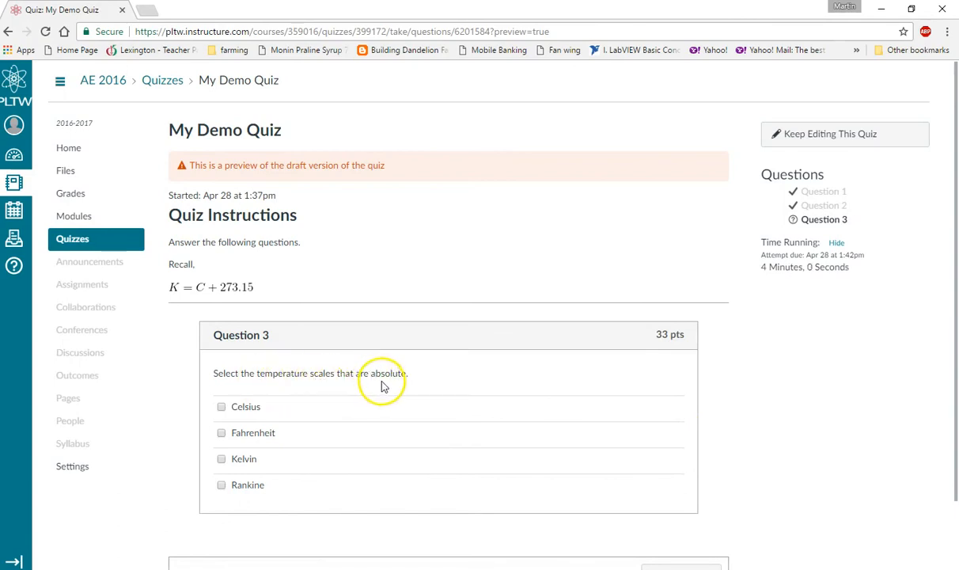
Answer Question 3 with Kelvin and Rankine and submit the preview quiz.
{"action": "left_click", "coordinate": [221, 458]}
{"action": "left_click", "coordinate": [222, 488]}
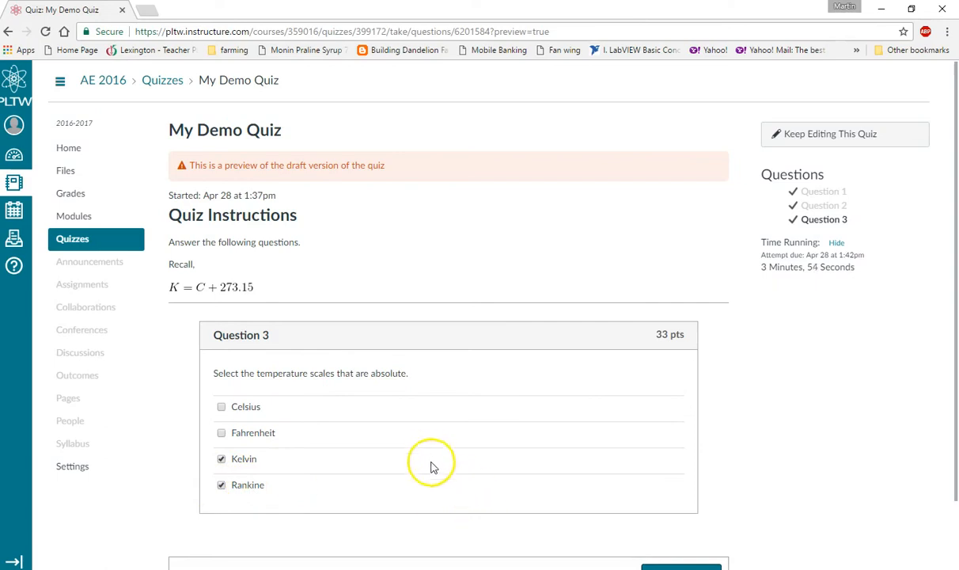
{"action": "scroll", "coordinate": [433, 467], "scroll_direction": "down", "scroll_amount": 1}
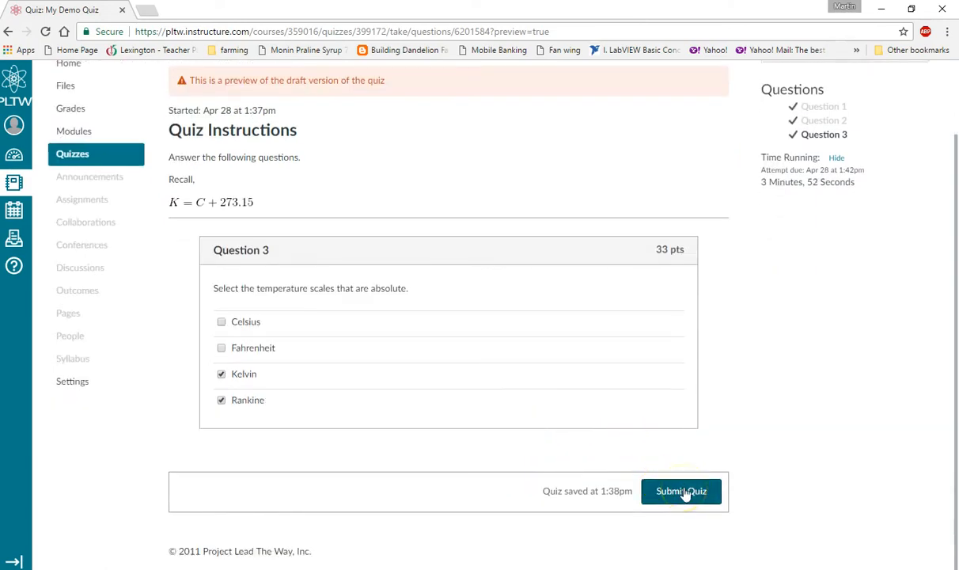
{"action": "left_click", "coordinate": [673, 491]}
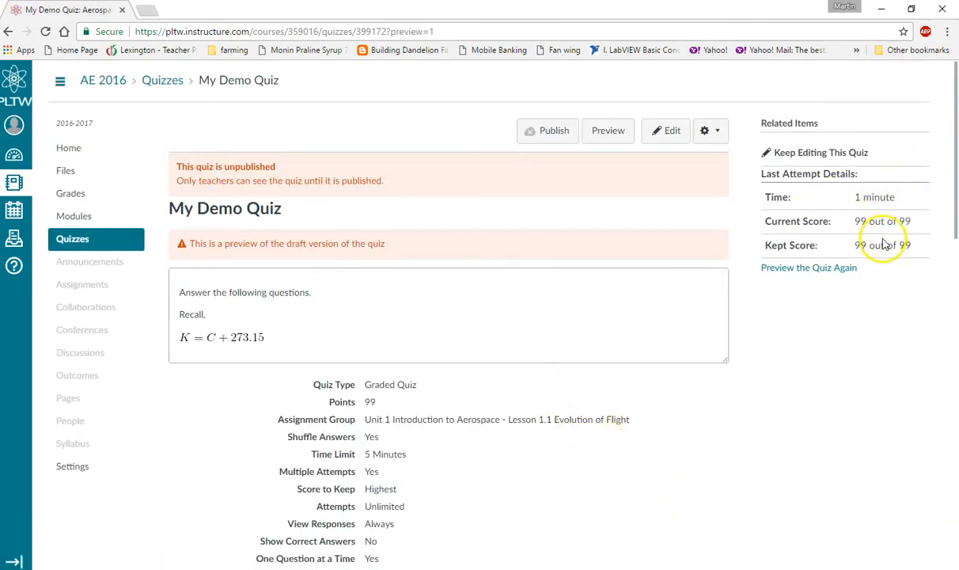
Review the submitted preview's page and publish My Demo Quiz.
{"action": "scroll", "coordinate": [497, 388], "scroll_direction": "down", "scroll_amount": 4}
{"action": "scroll", "coordinate": [497, 395], "scroll_direction": "up", "scroll_amount": 3}
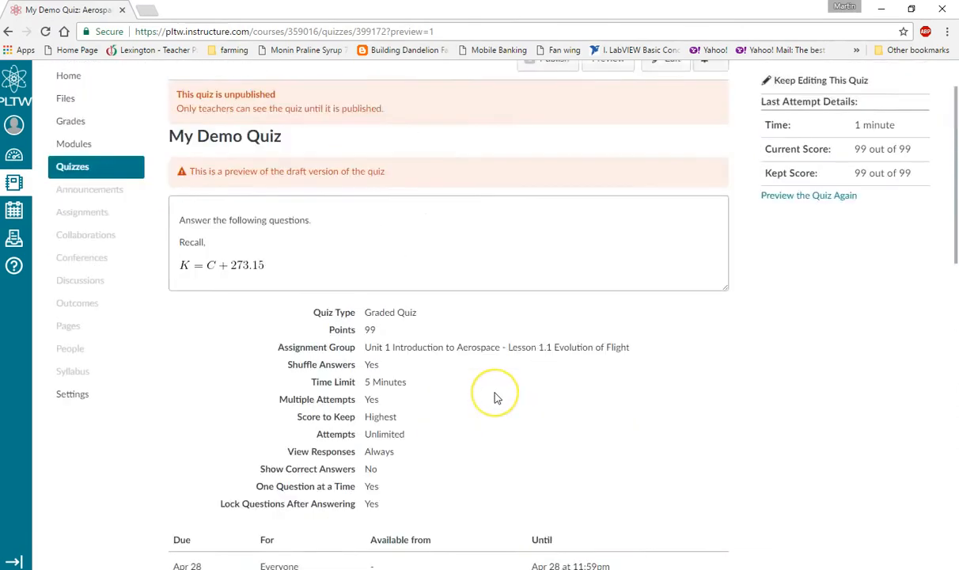
{"action": "scroll", "coordinate": [497, 397], "scroll_direction": "up", "scroll_amount": 1}
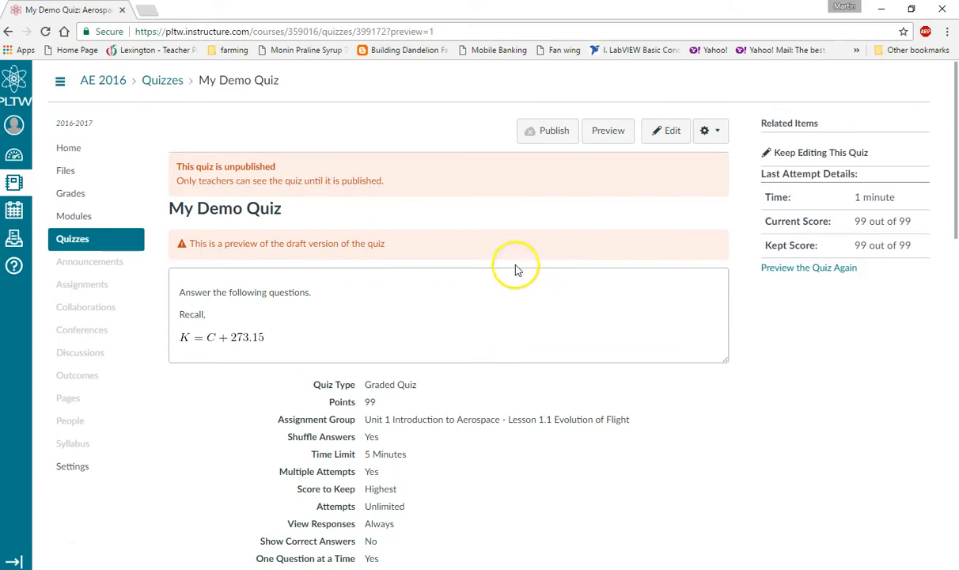
{"action": "left_click", "coordinate": [552, 133]}
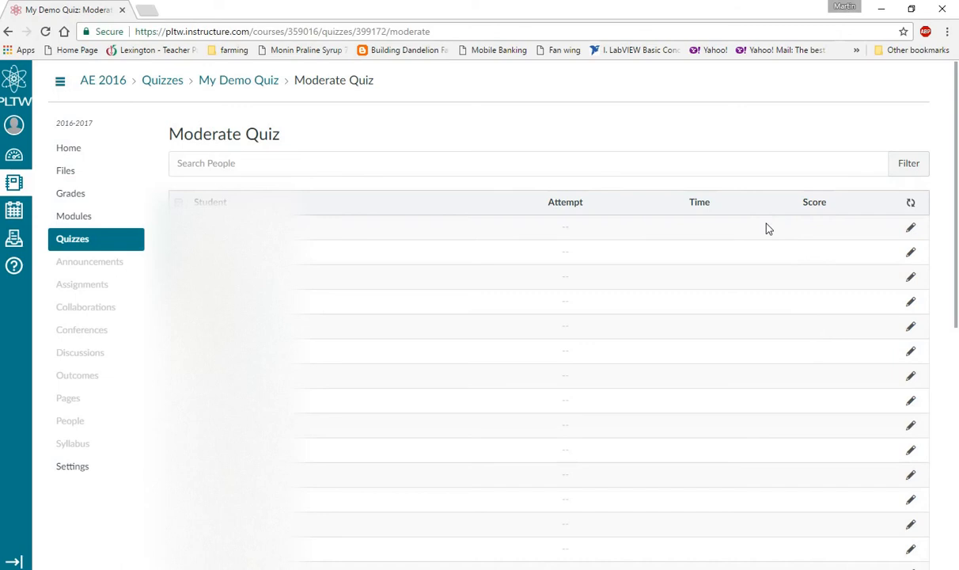
Inspect the first student's extension options on the Moderate Quiz page, cancel them and return to the My Demo Quiz page.
{"action": "left_click", "coordinate": [912, 230]}
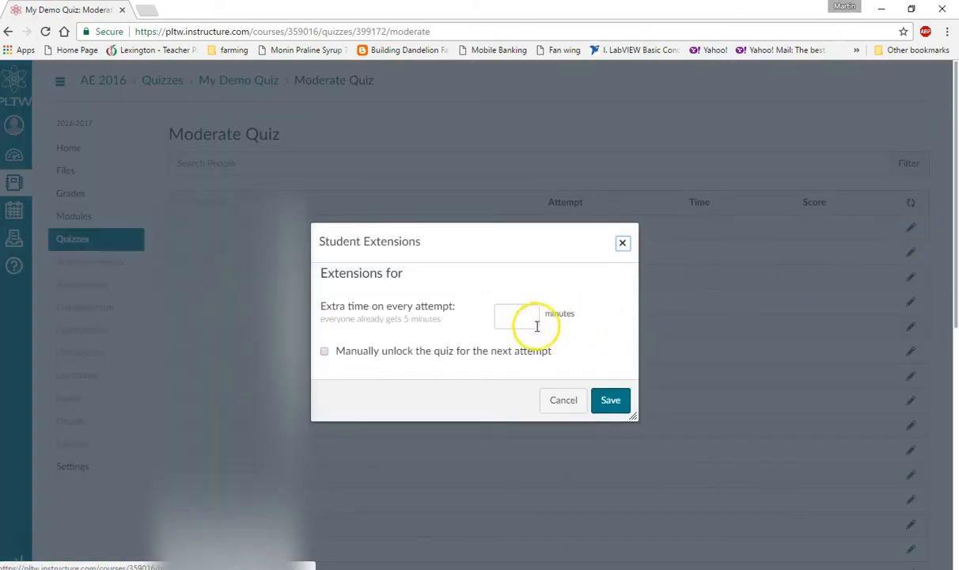
{"action": "left_click", "coordinate": [572, 406]}
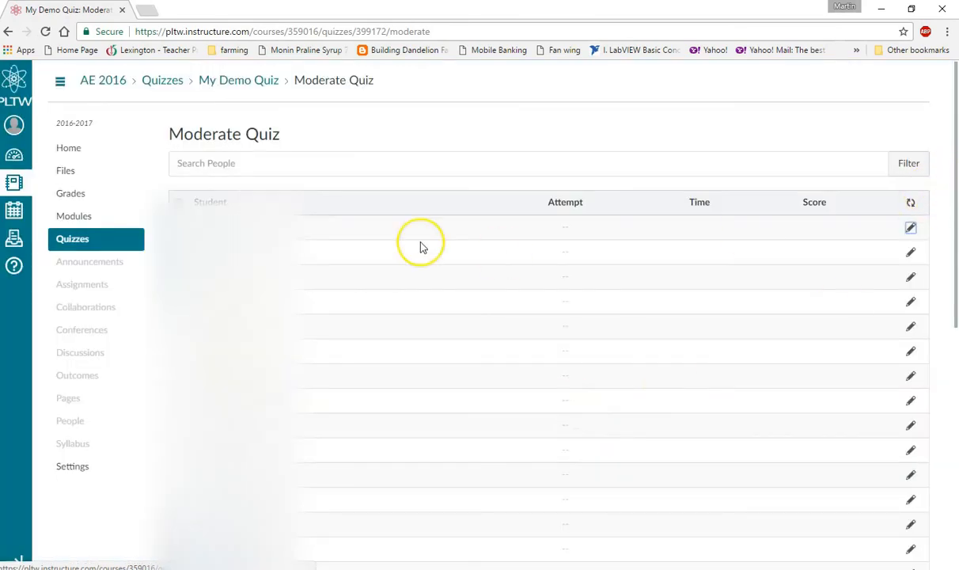
{"action": "left_click", "coordinate": [238, 86]}
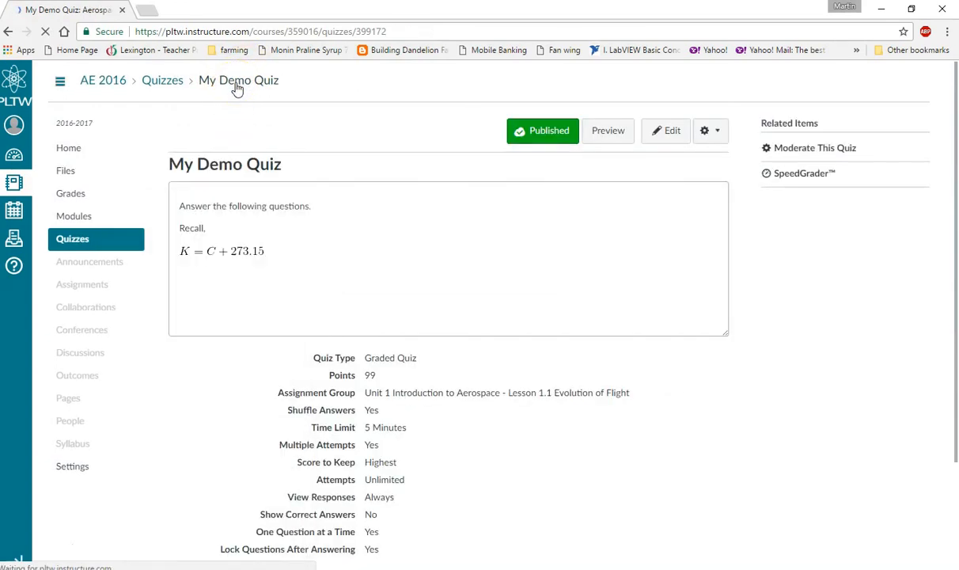
{"action": "left_click", "coordinate": [377, 240]}
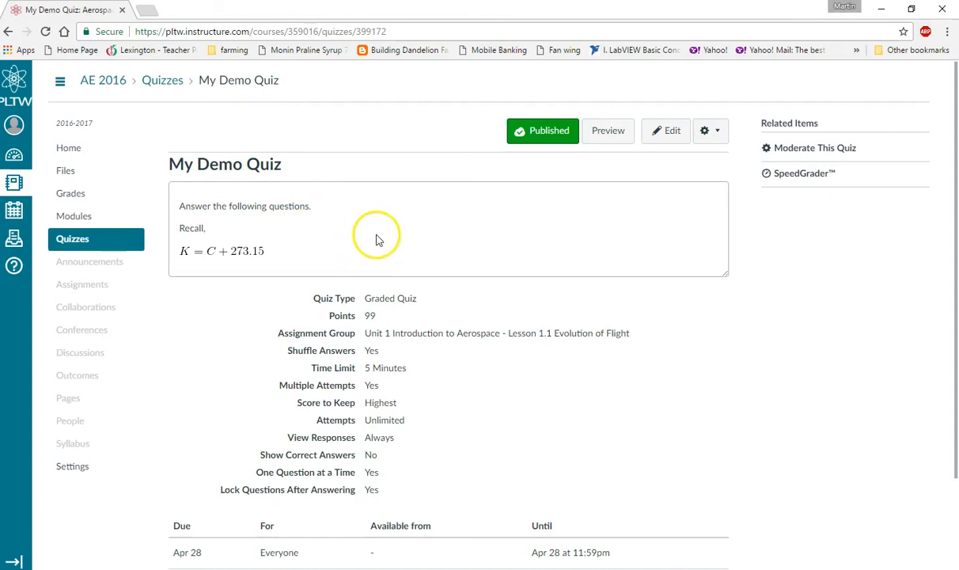